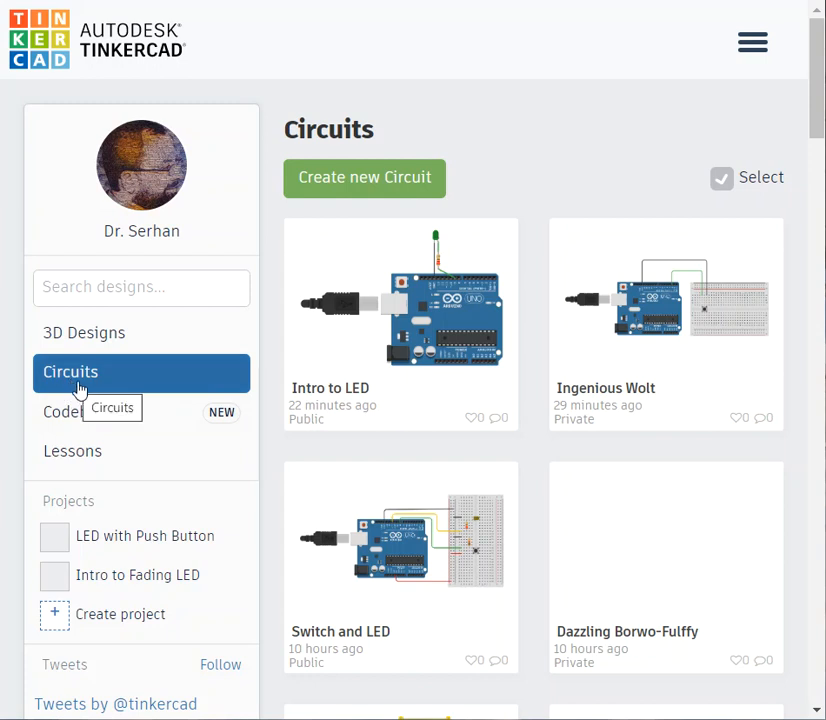
- Create a new circuit and place an Arduino Uno R3 board in the workspace
click(356, 186)
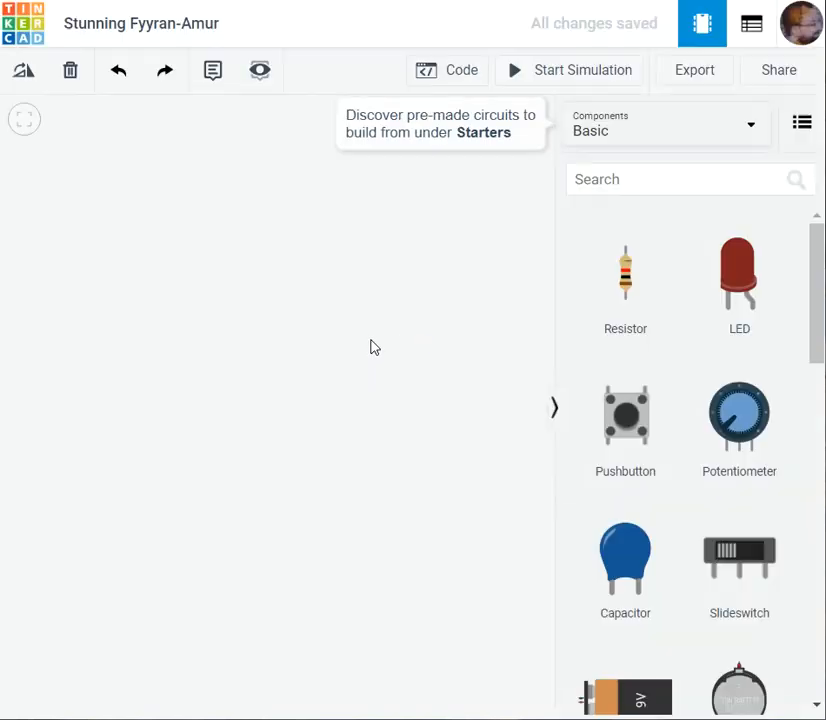
click(556, 412)
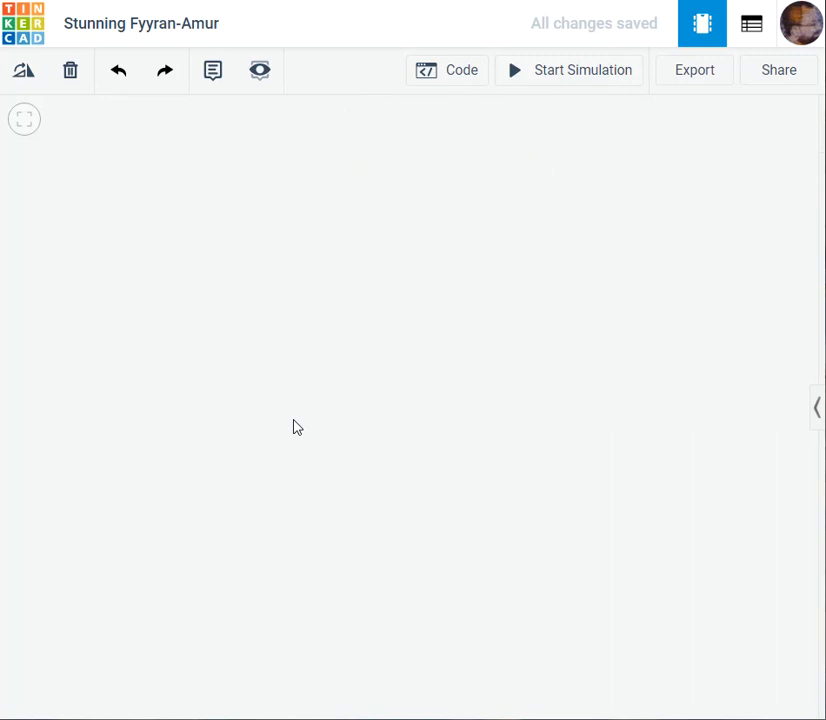
click(817, 407)
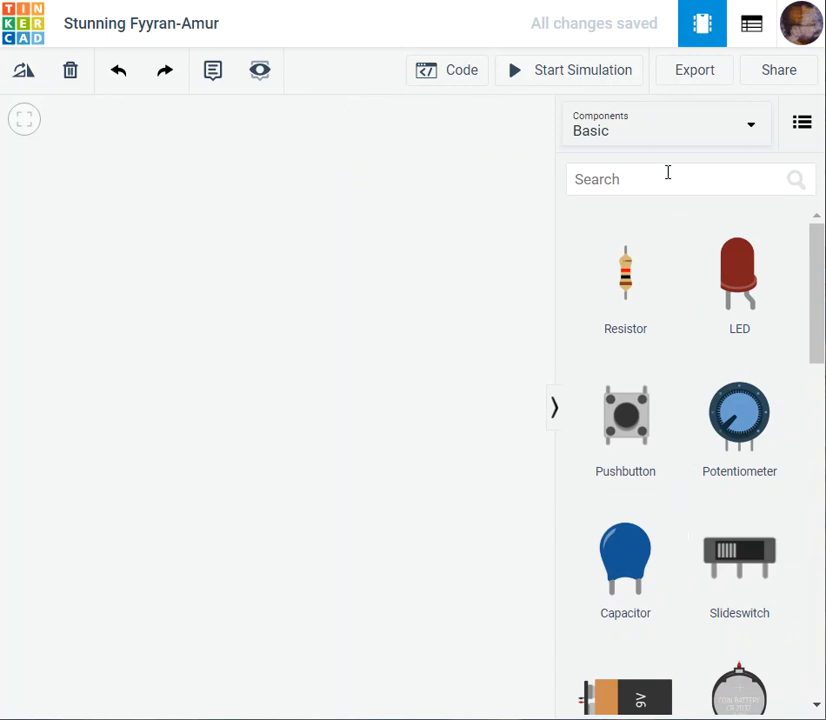
scroll(745, 548, down, 4)
scroll(745, 548, down, 3)
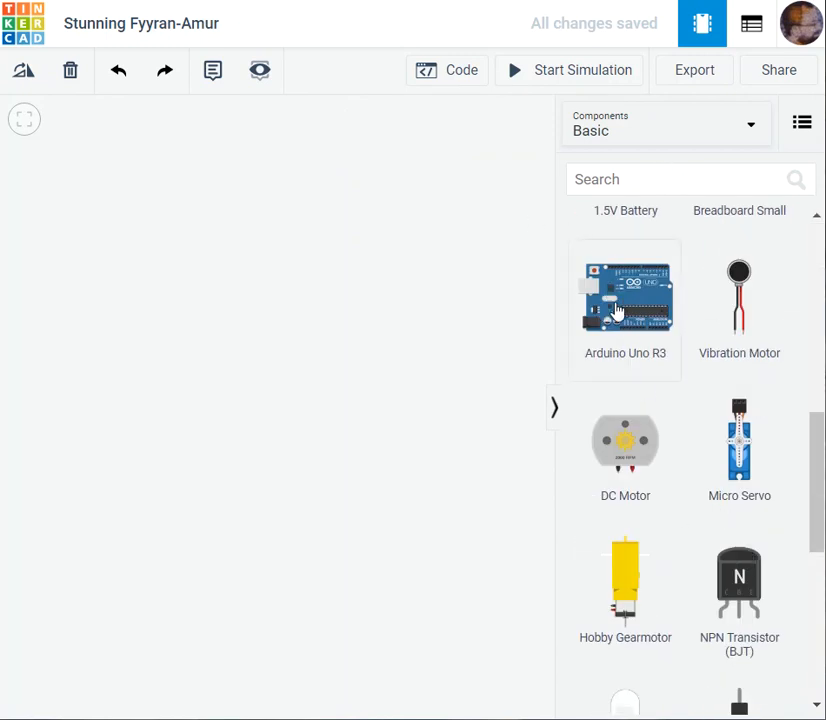
drag(171, 321, 305, 407)
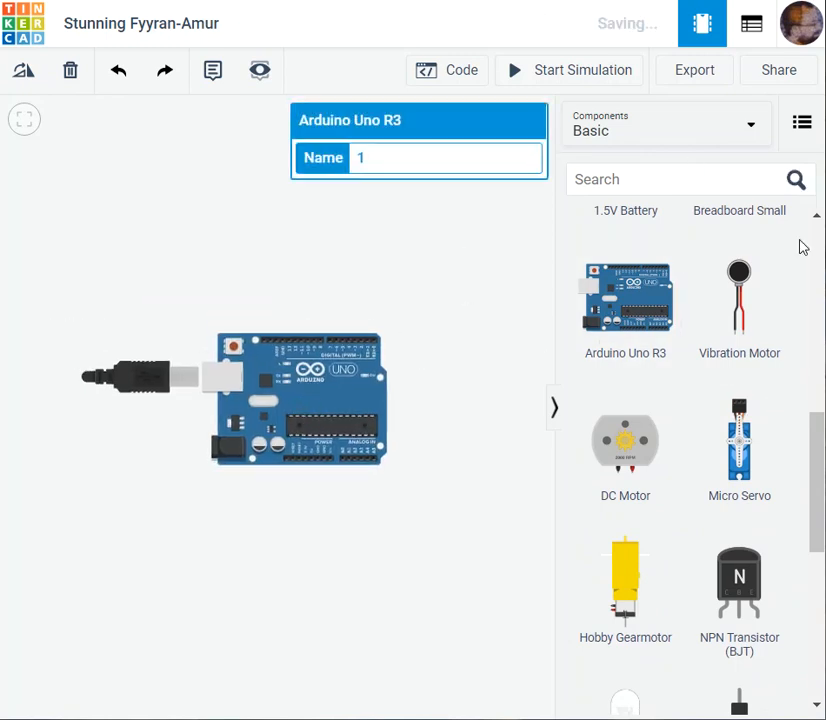
- Add a red LED and a resistor side by side above the Arduino's digital pins
scroll(820, 521, up, 5)
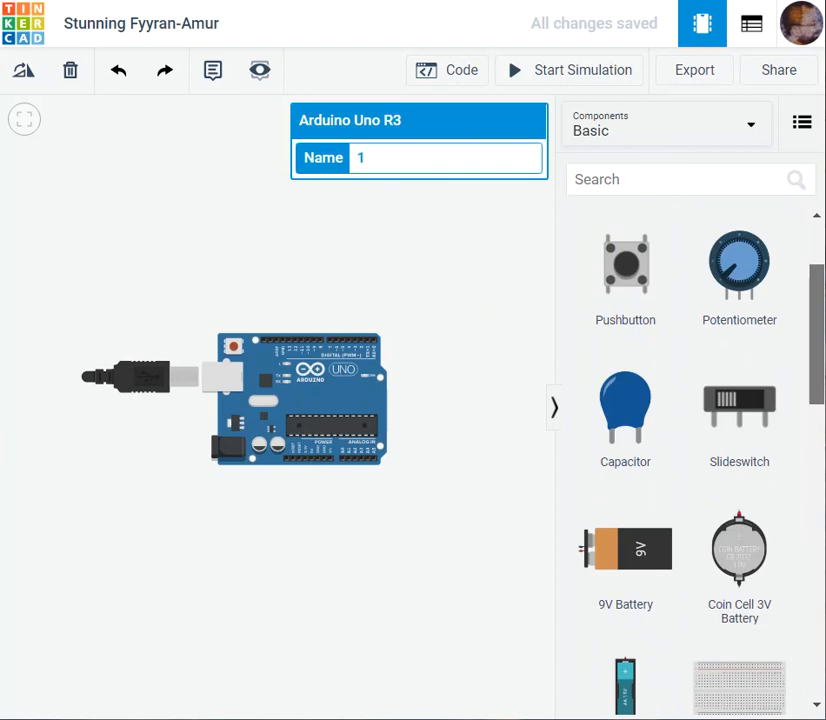
scroll(690, 450, up, 2)
drag(739, 285, 235, 243)
scroll(212, 282, up, 5)
drag(129, 180, 243, 250)
click(321, 342)
drag(634, 293, 314, 298)
click(424, 302)
click(316, 304)
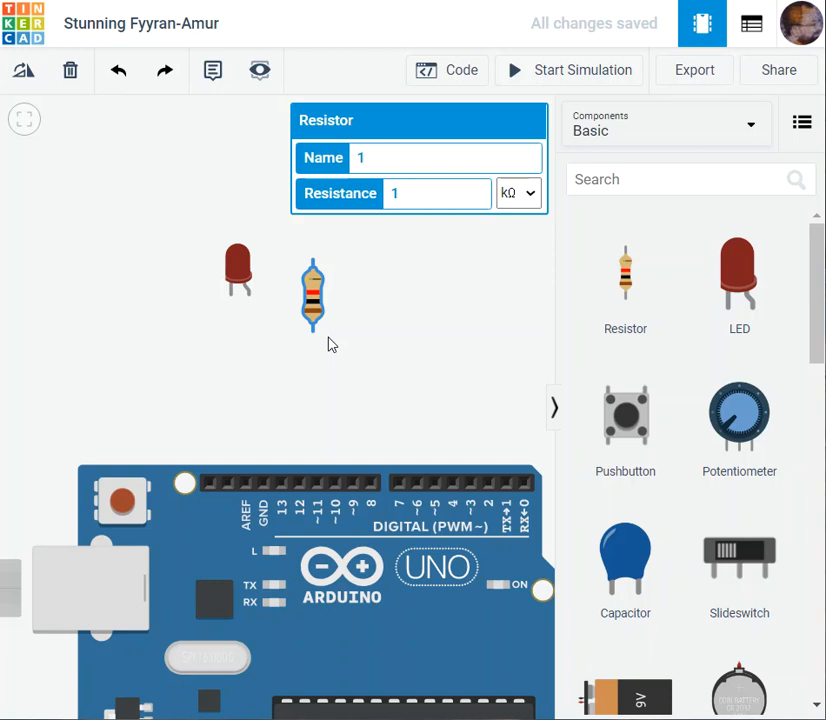
- Hide the component library and review the resistance units available for the resistor
click(529, 201)
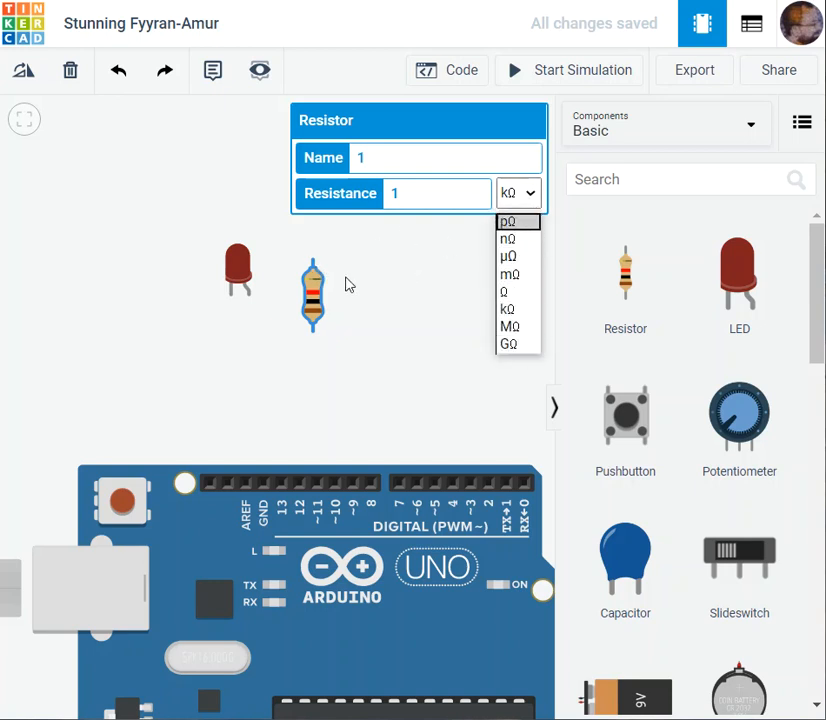
click(379, 302)
scroll(310, 300, up, 5)
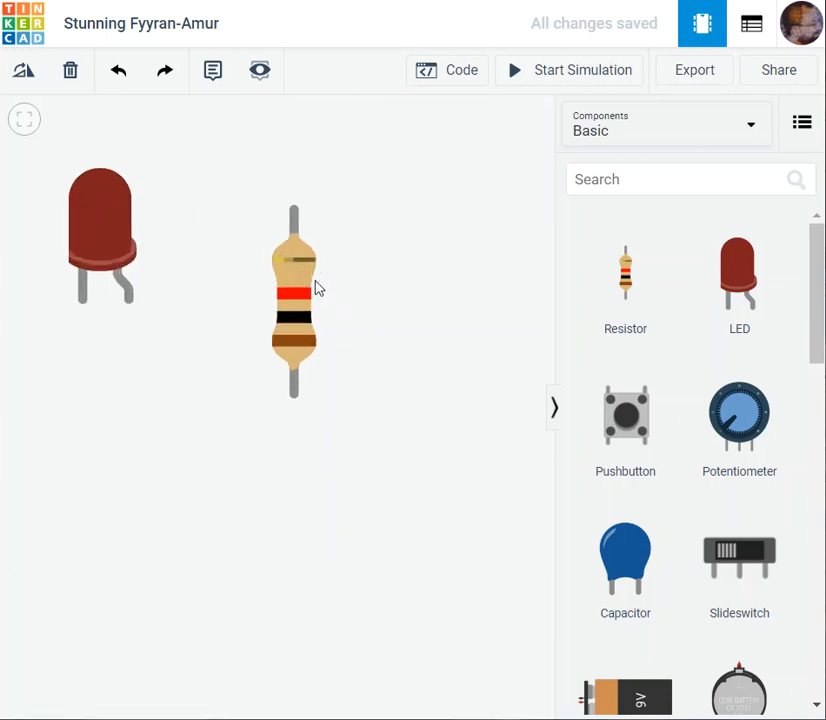
scroll(335, 305, down, 4)
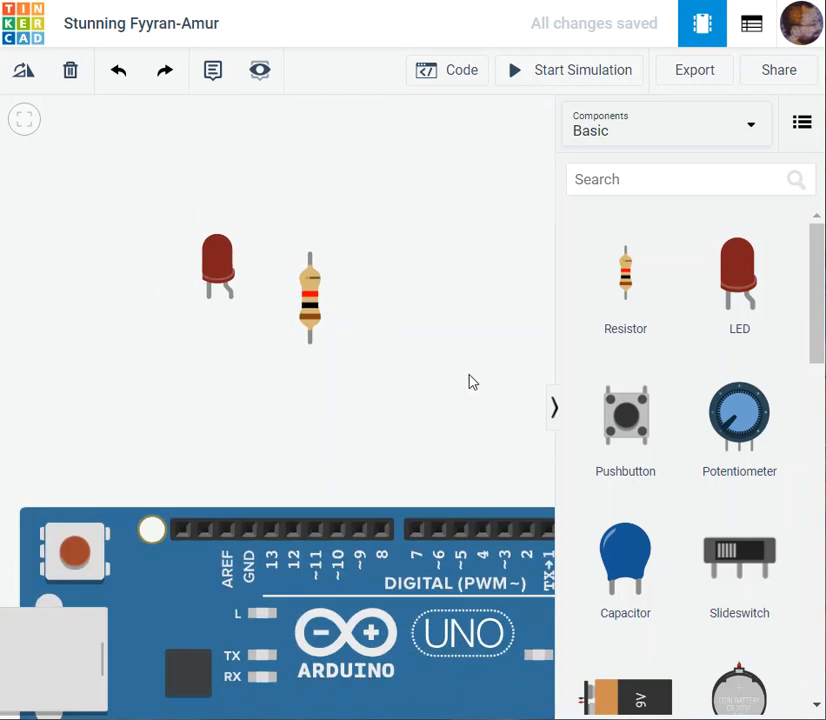
click(554, 408)
scroll(350, 376, up, 2)
click(299, 288)
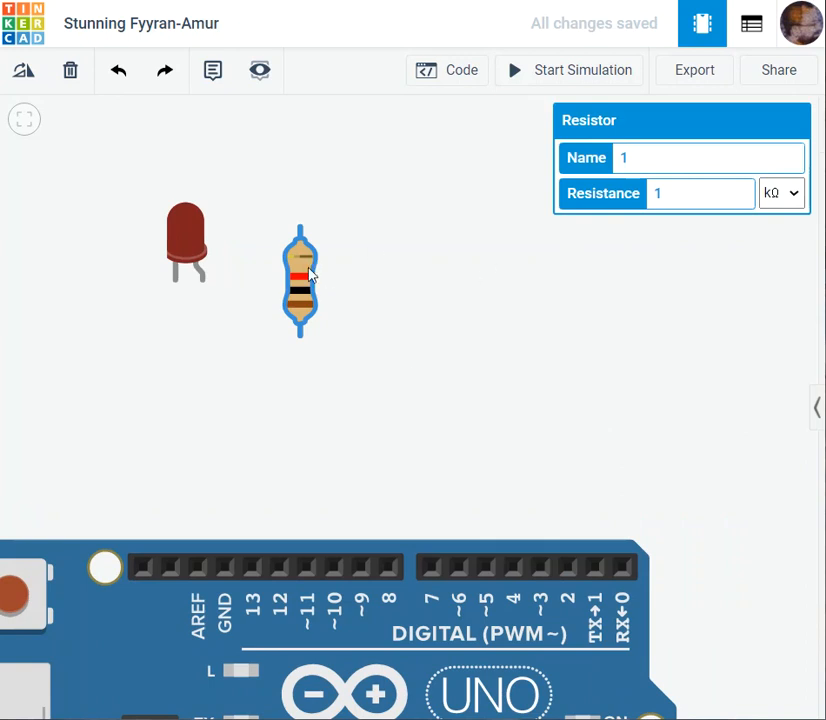
click(793, 200)
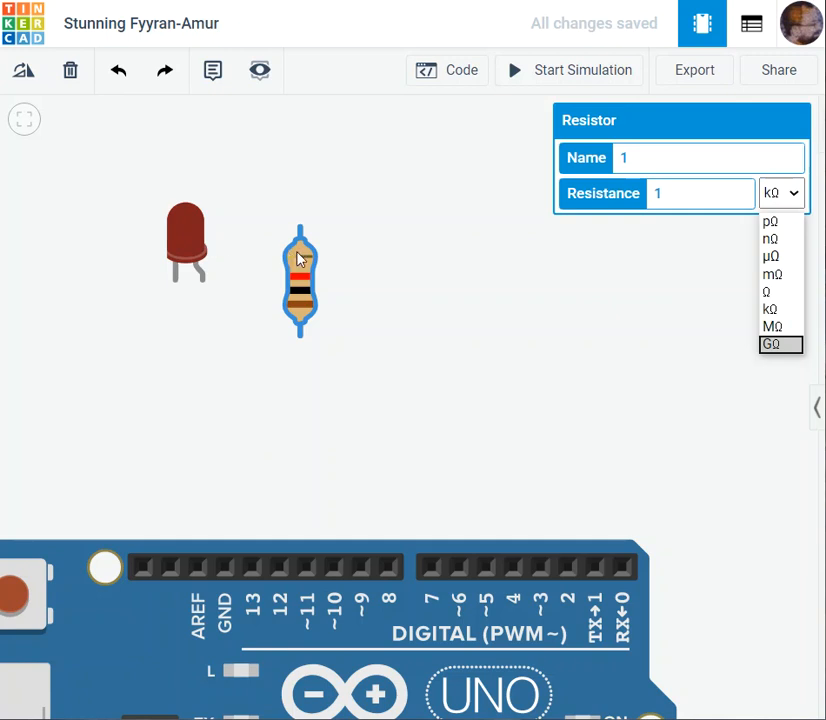
click(390, 255)
click(293, 286)
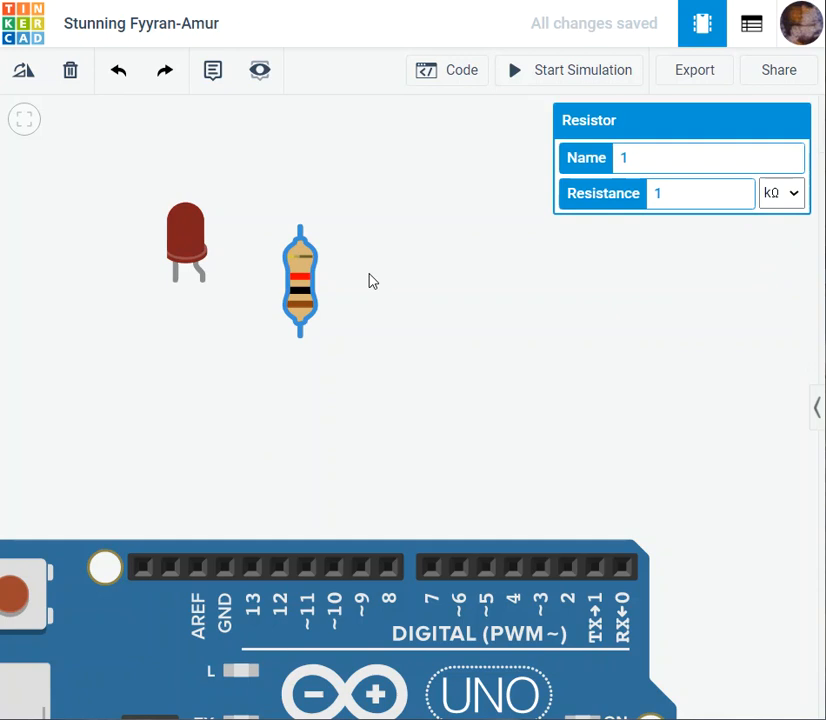
- Try Ω and MΩ as the resistor's resistance unit and return it to kΩ
click(795, 200)
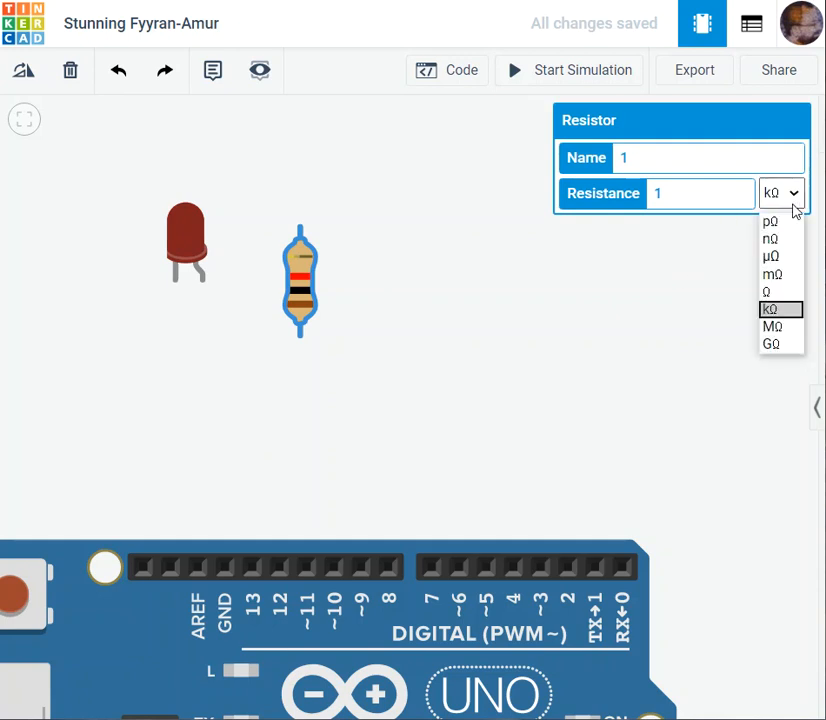
click(776, 293)
click(795, 198)
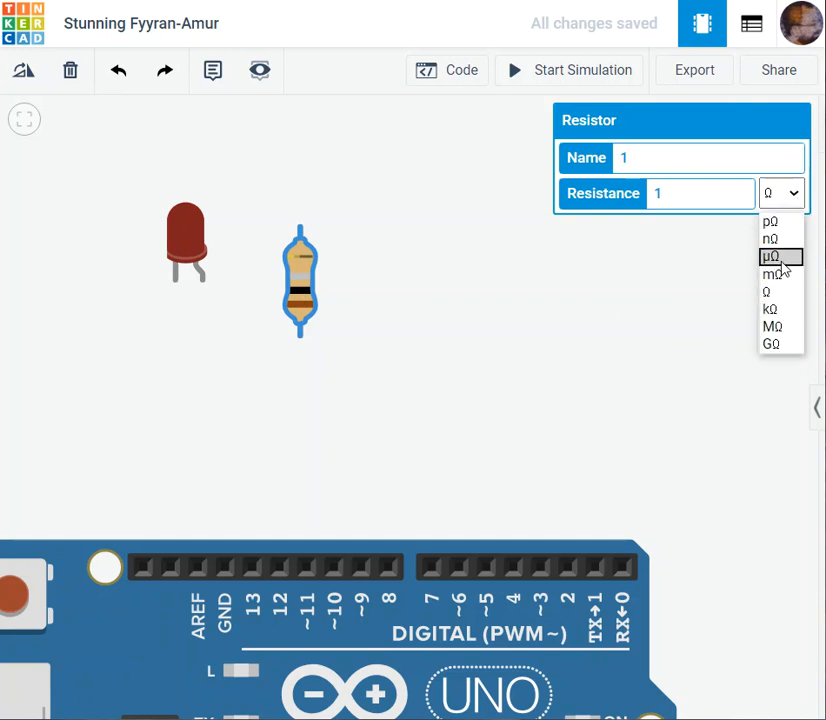
click(772, 326)
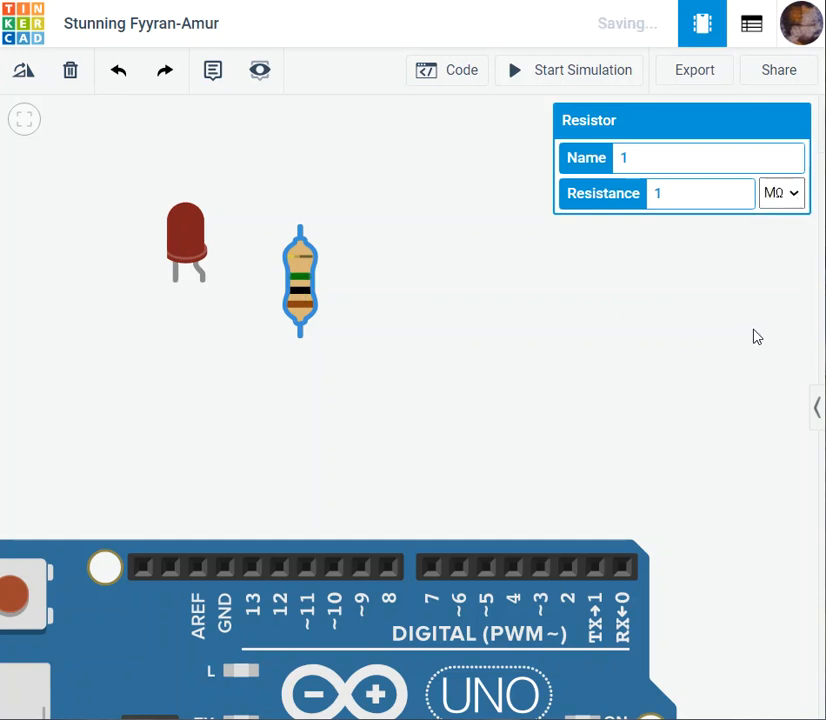
click(798, 195)
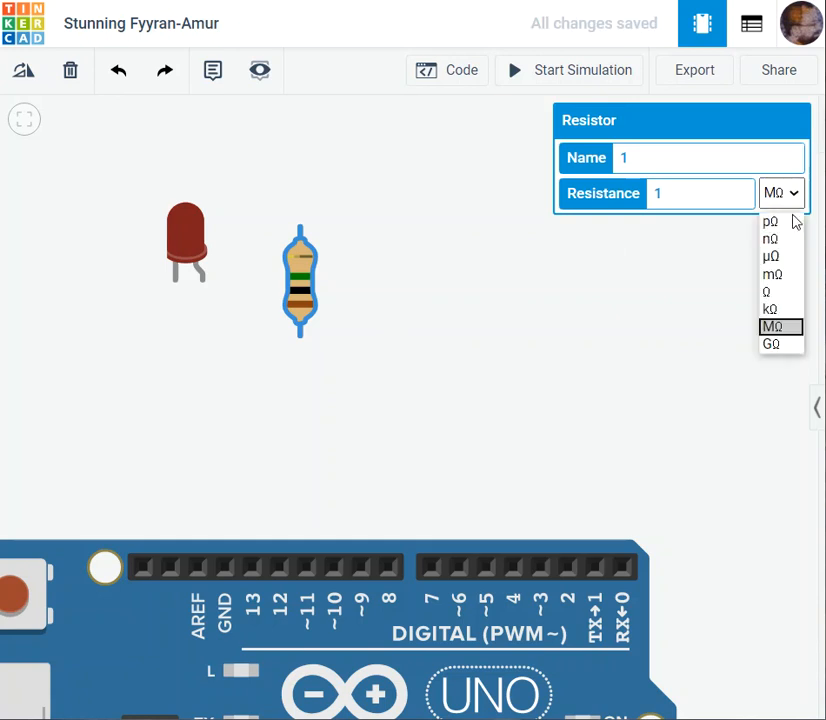
click(772, 313)
click(774, 321)
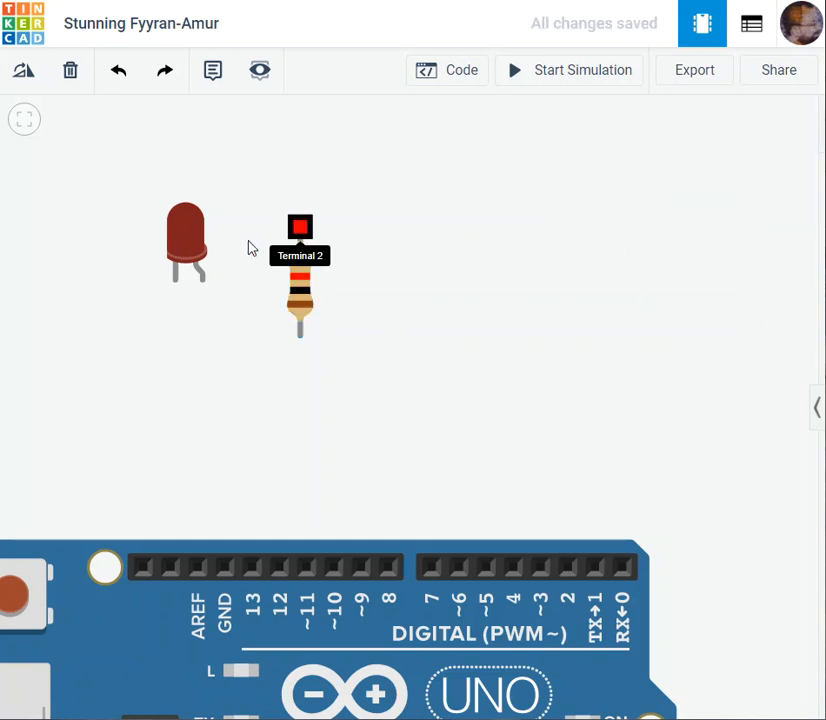
- Name the resistor LED_Resistor and the red LED Frist_LED
scroll(448, 380, down, 3)
drag(556, 394, 626, 243)
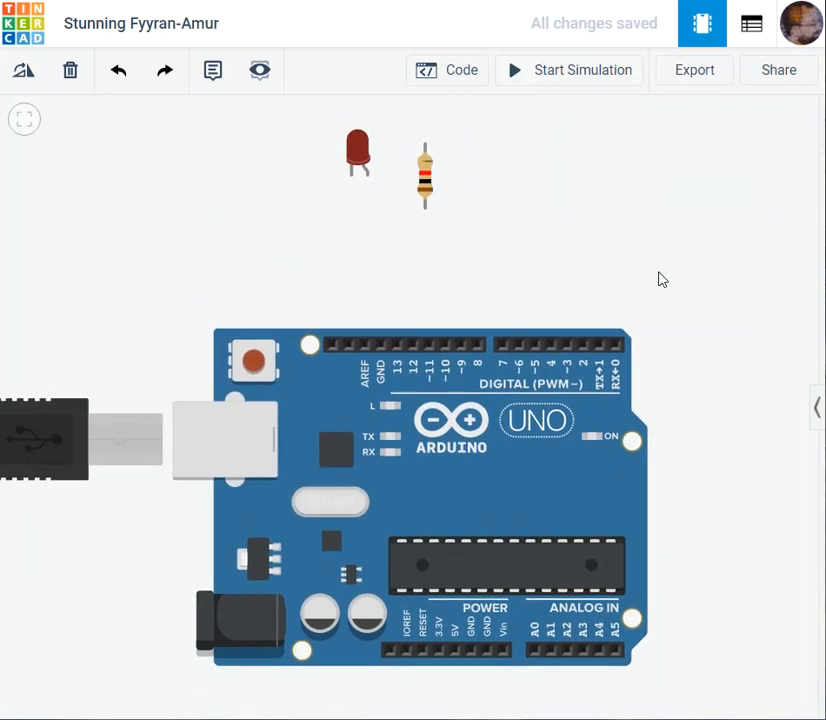
scroll(659, 279, down, 3)
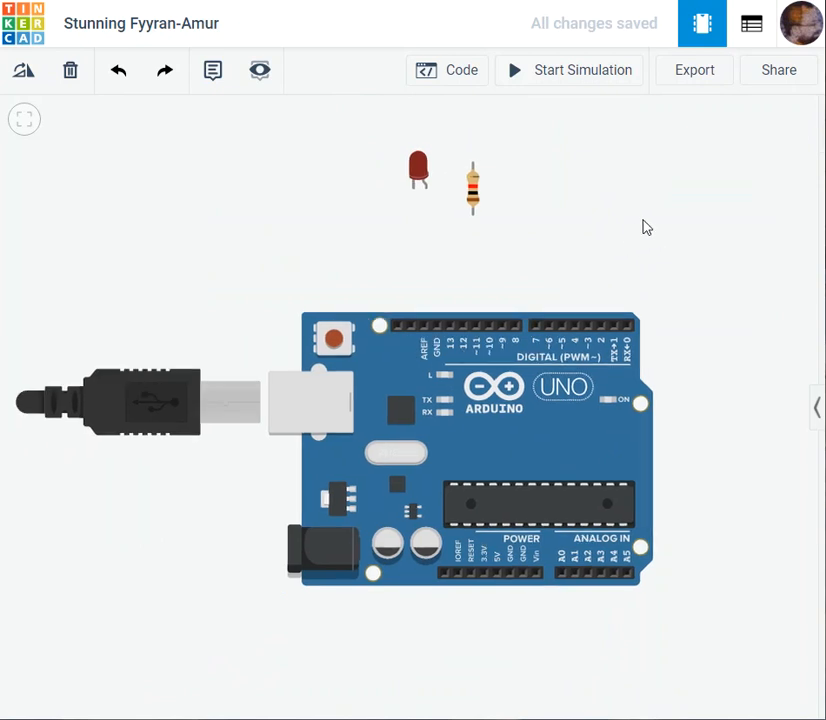
drag(647, 220, 624, 224)
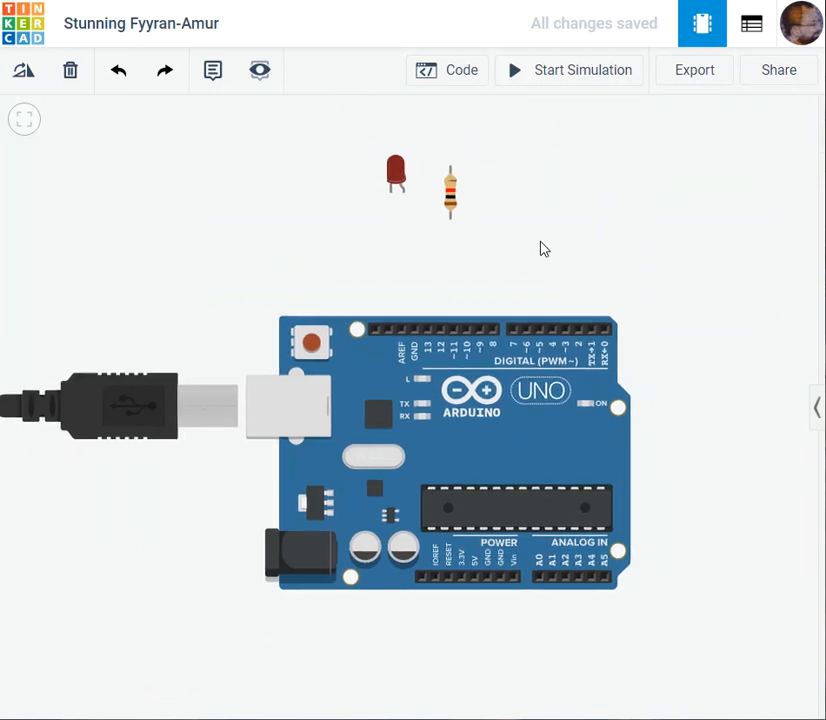
drag(544, 249, 577, 235)
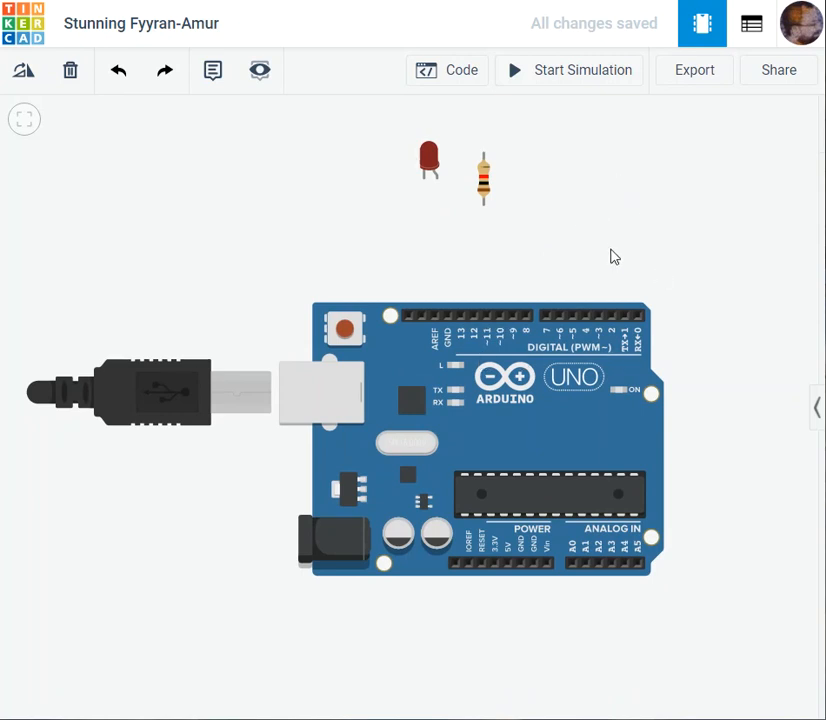
drag(613, 257, 612, 276)
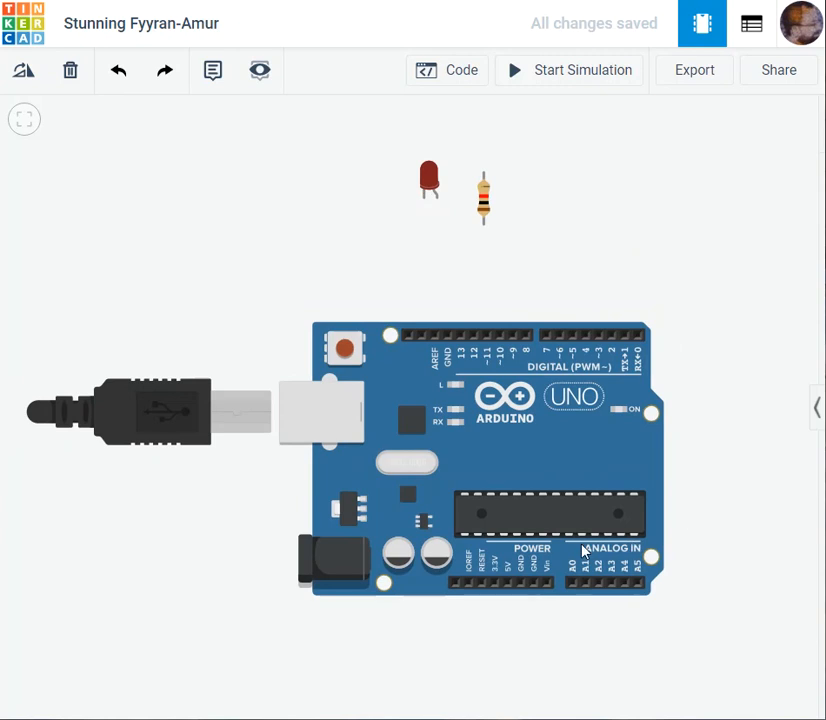
click(486, 212)
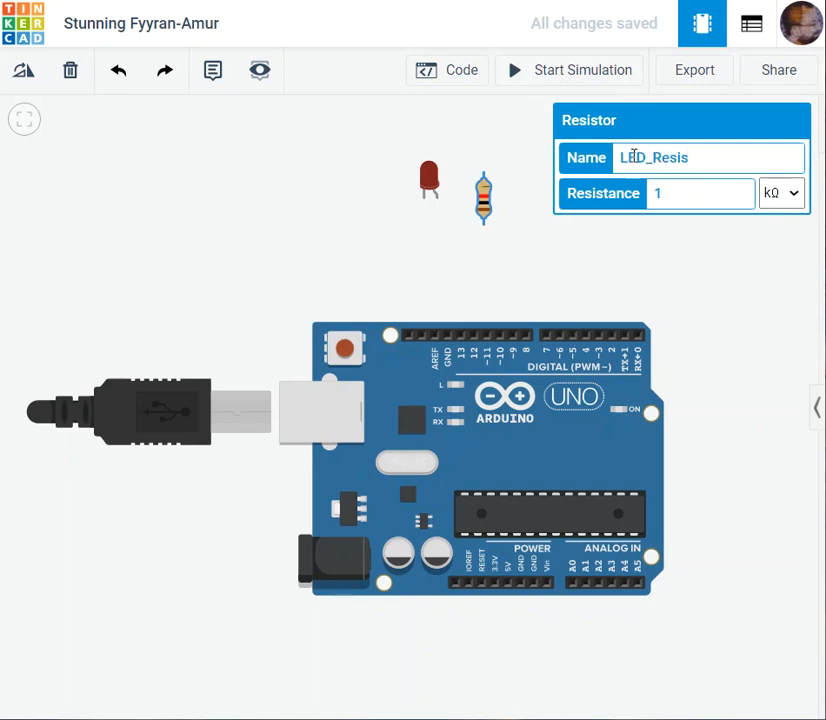
click(323, 245)
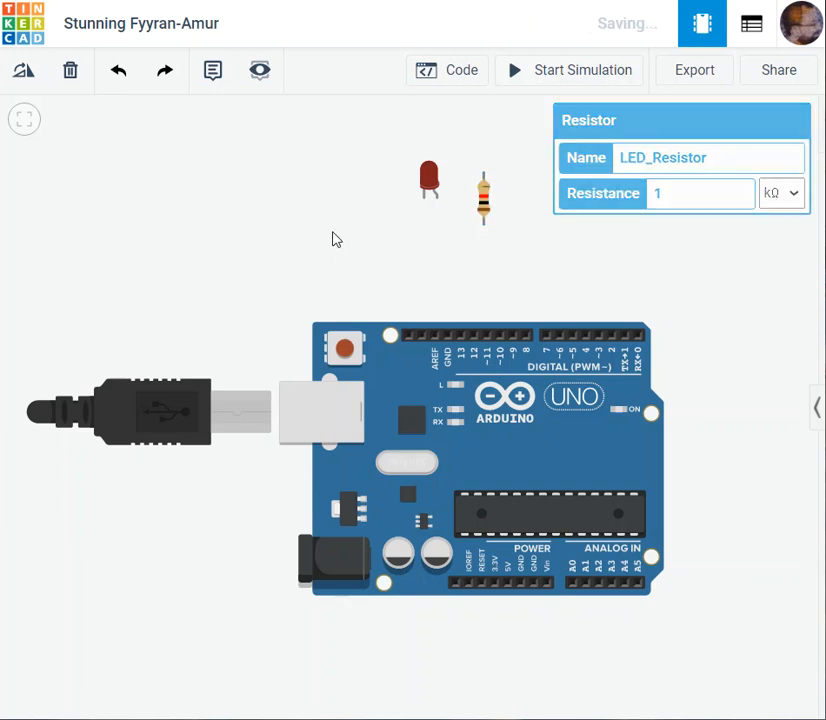
click(484, 208)
click(387, 223)
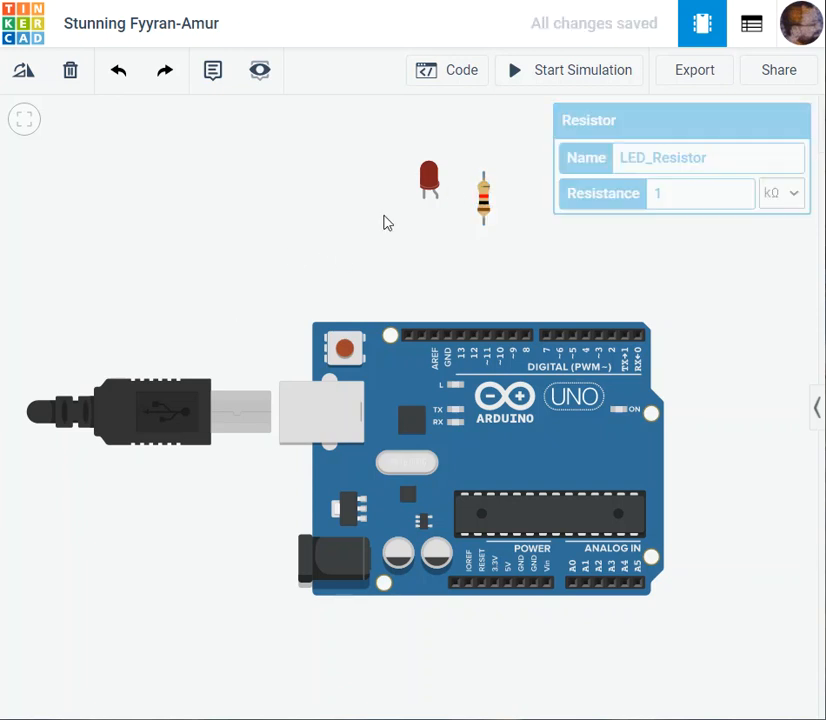
click(428, 178)
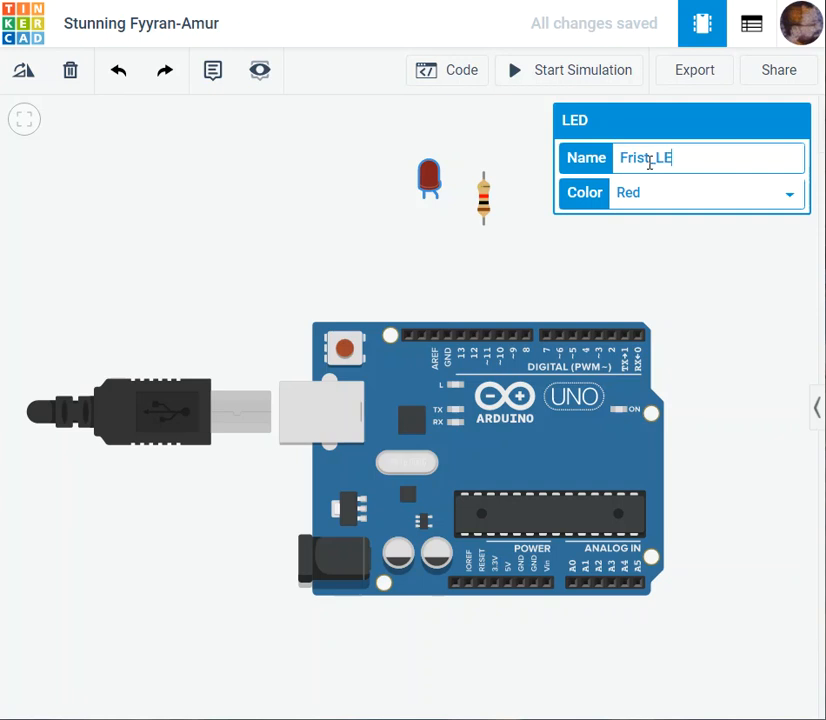
click(690, 212)
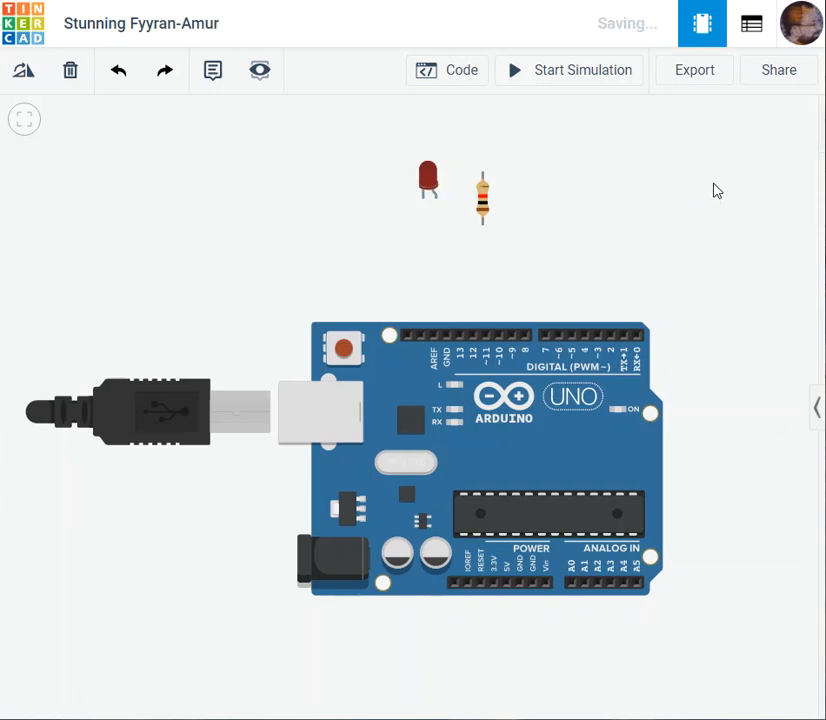
- Examine the names, quantities and types in the circuit's component list, and return to the circuit view
click(766, 38)
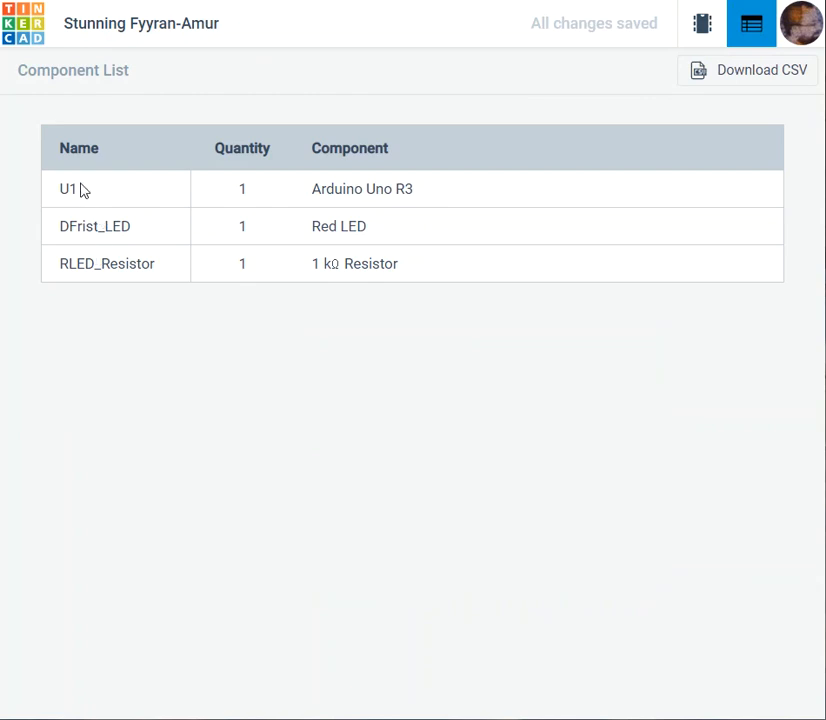
click(712, 28)
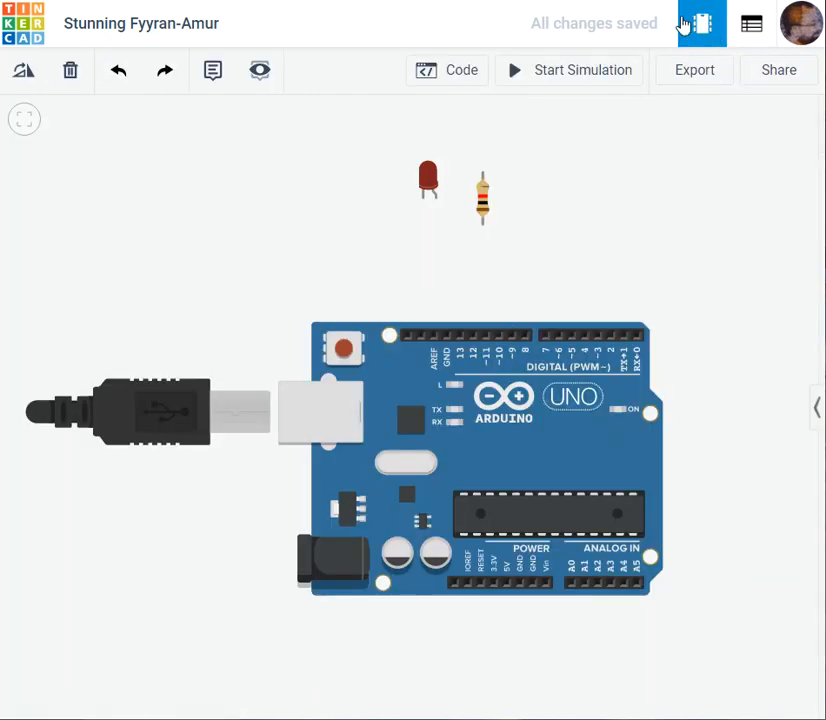
click(746, 36)
click(701, 33)
click(753, 33)
click(702, 33)
click(738, 35)
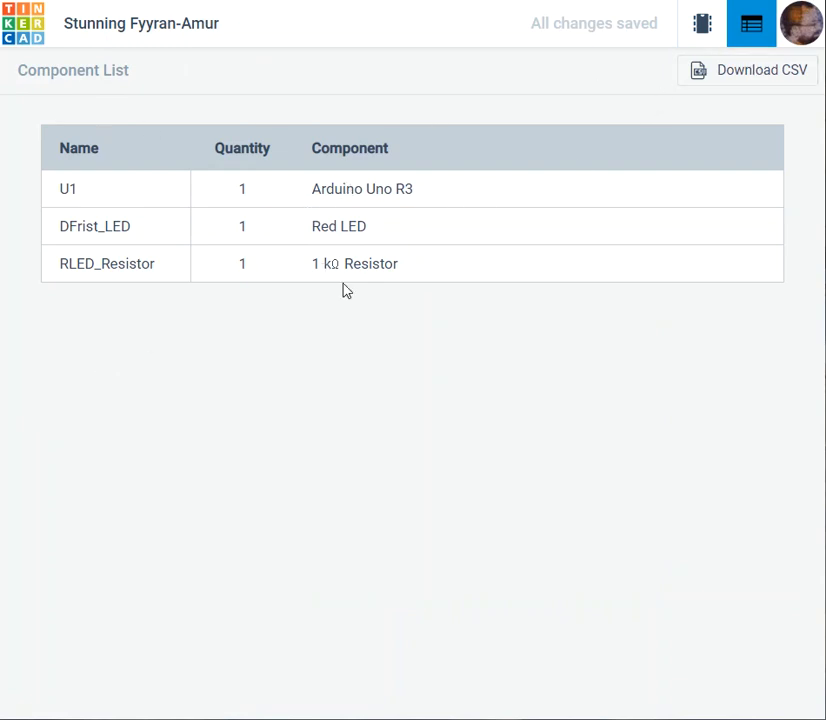
click(703, 30)
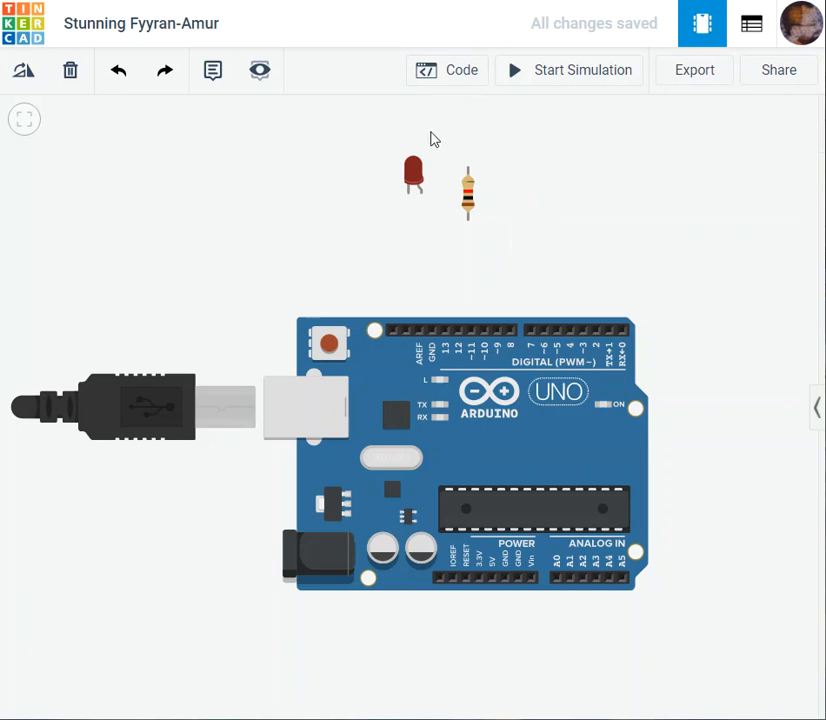
- Examine the red LED and its two legs up close beside the resistor
drag(565, 242, 568, 229)
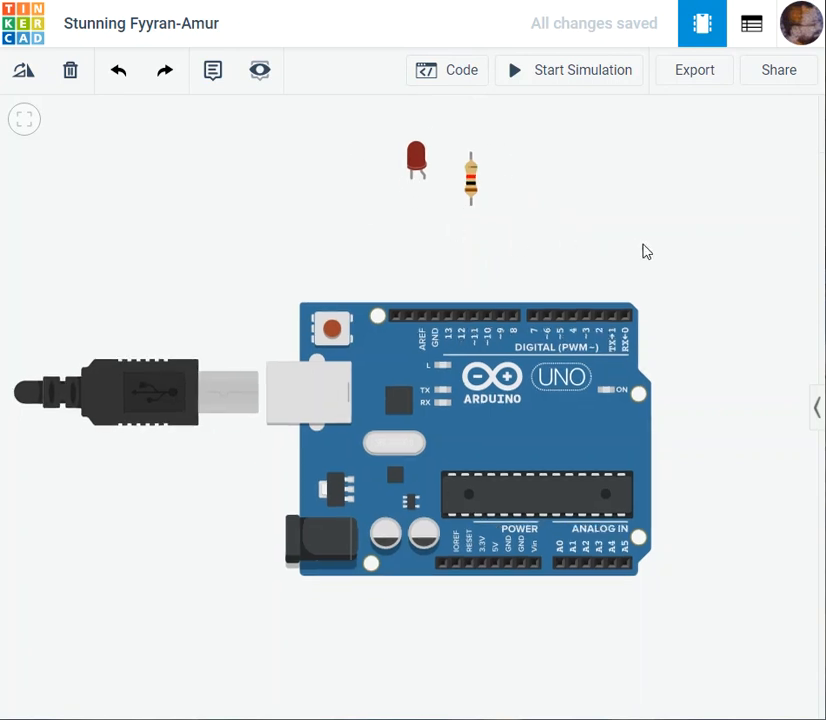
mouse_move(664, 252)
mouse_down()
mouse_move(610, 248)
mouse_move(650, 246)
mouse_up()
click(407, 176)
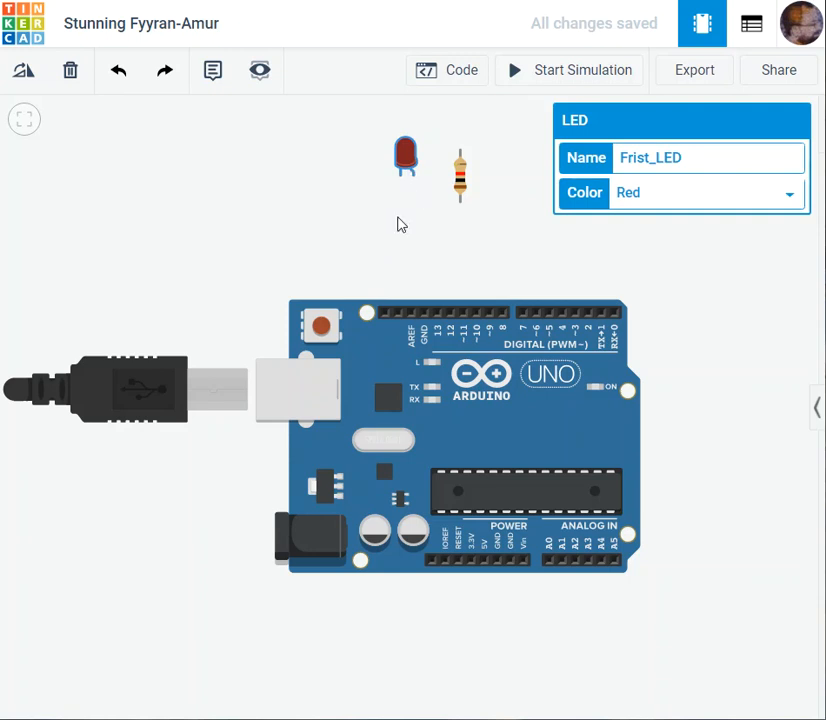
scroll(430, 235, up, 3)
drag(404, 203, 459, 376)
scroll(406, 256, up, 3)
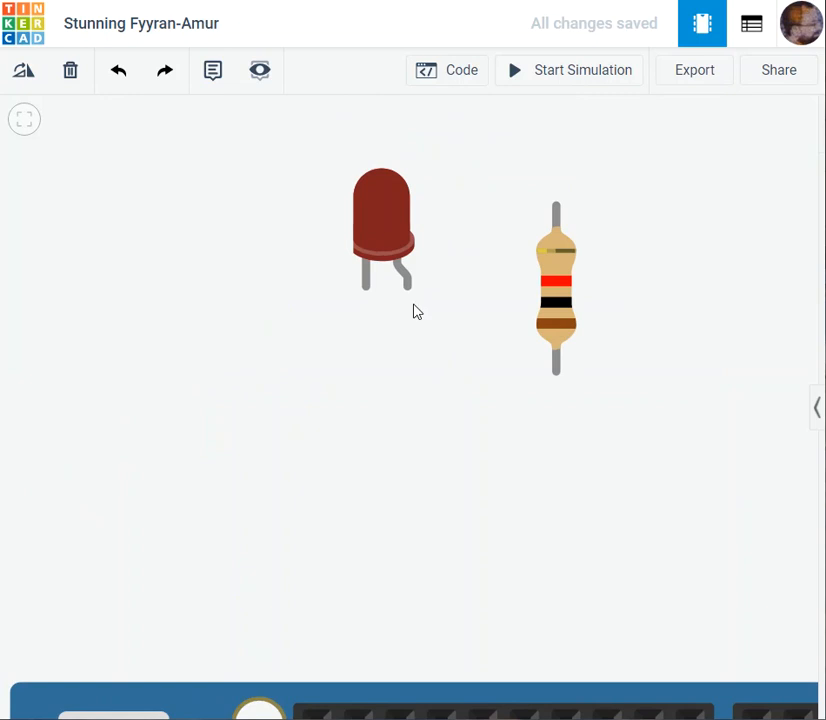
scroll(388, 399, down, 5)
drag(399, 403, 417, 295)
scroll(417, 295, up, 3)
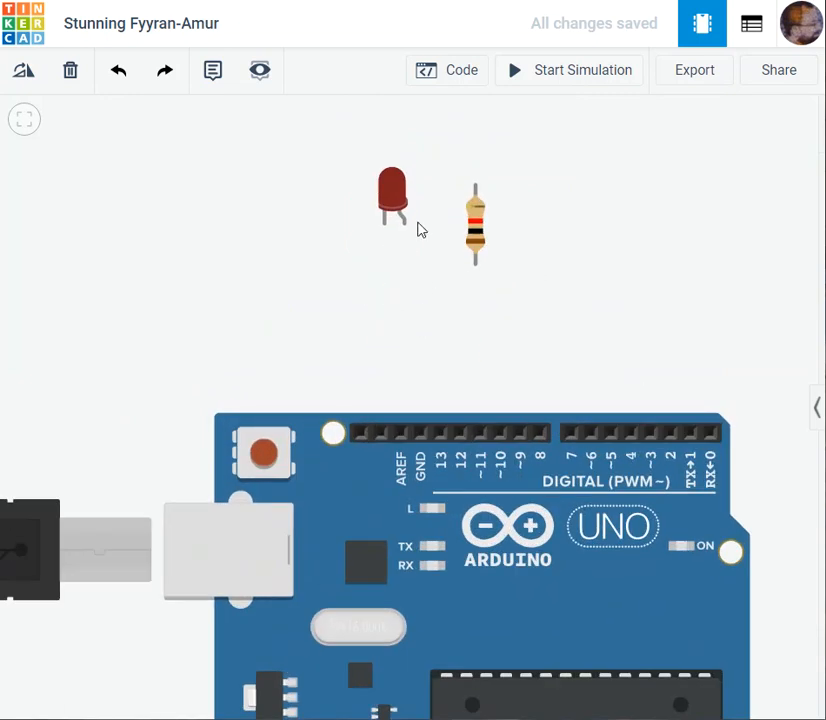
- Move the red LED closer to the resistor above the Arduino's digital pin header
drag(401, 216, 420, 254)
click(534, 285)
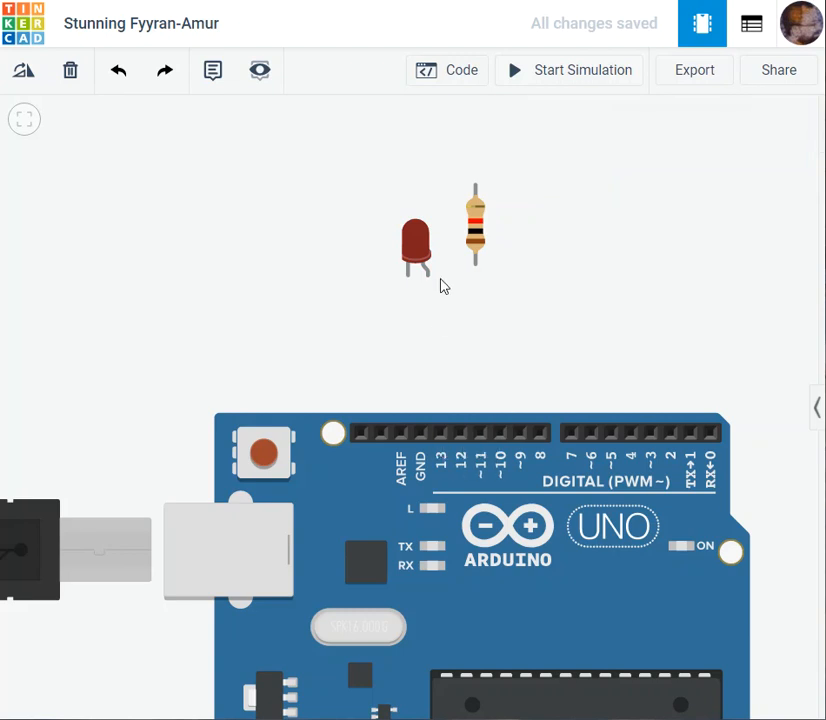
drag(631, 226, 645, 144)
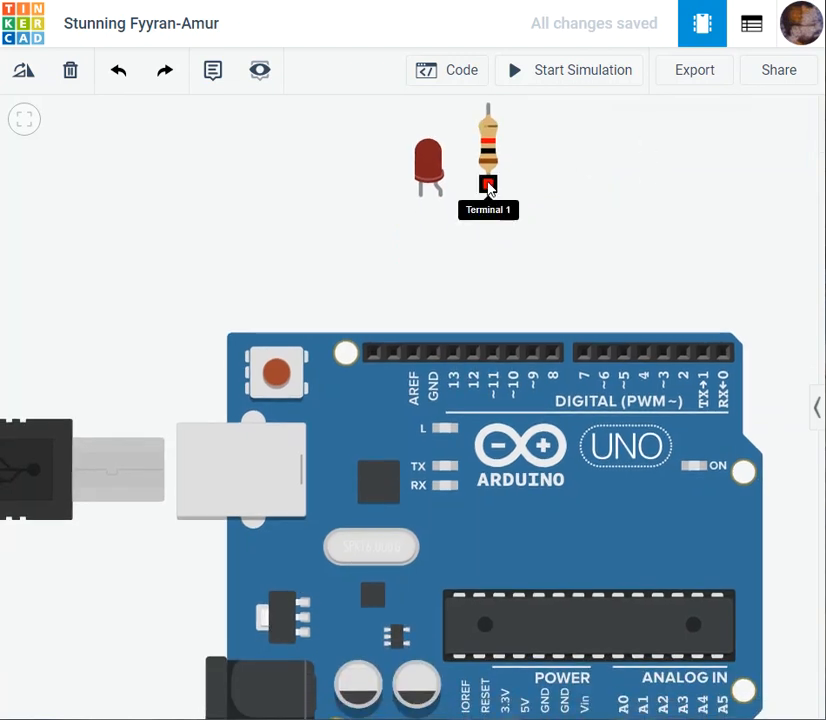
drag(433, 175, 451, 176)
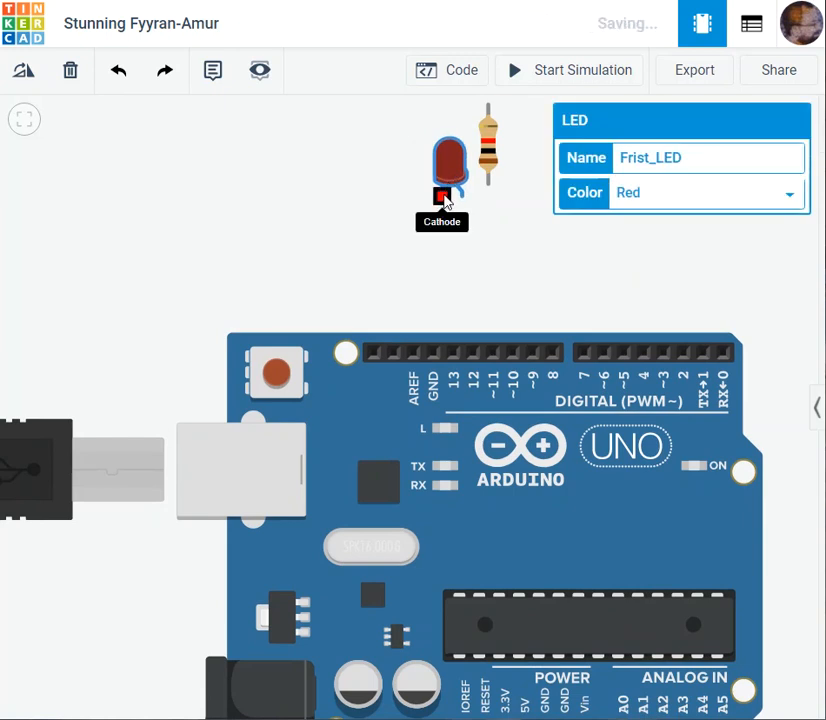
- Wire the LED's cathode to the Arduino's GND pin beside pin 13
click(441, 199)
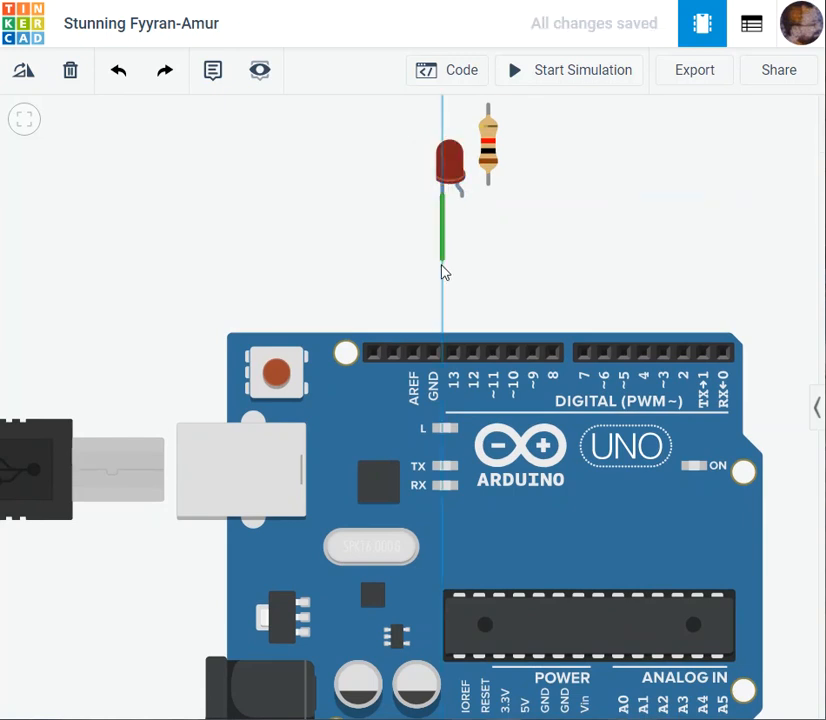
click(437, 352)
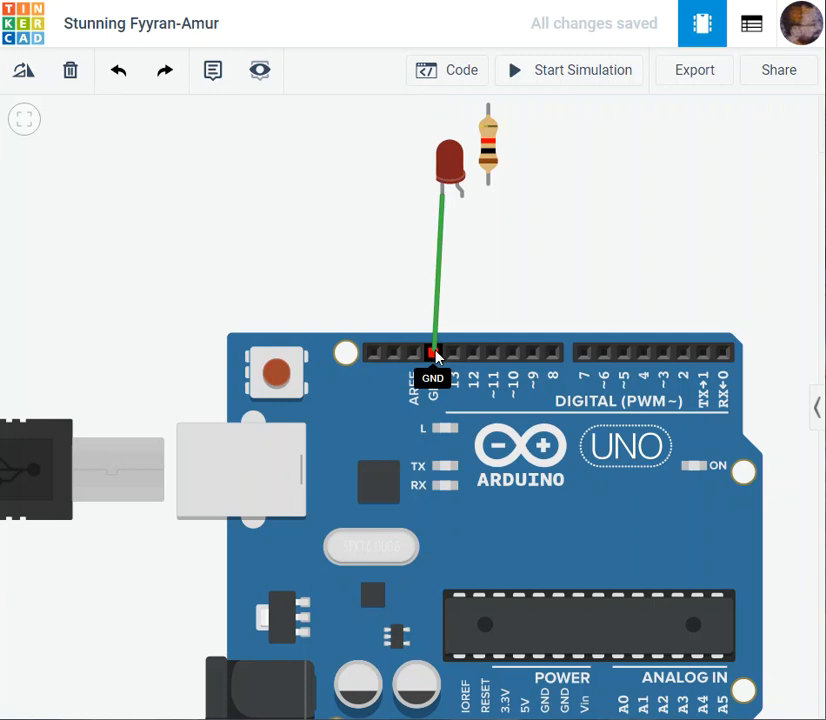
click(435, 353)
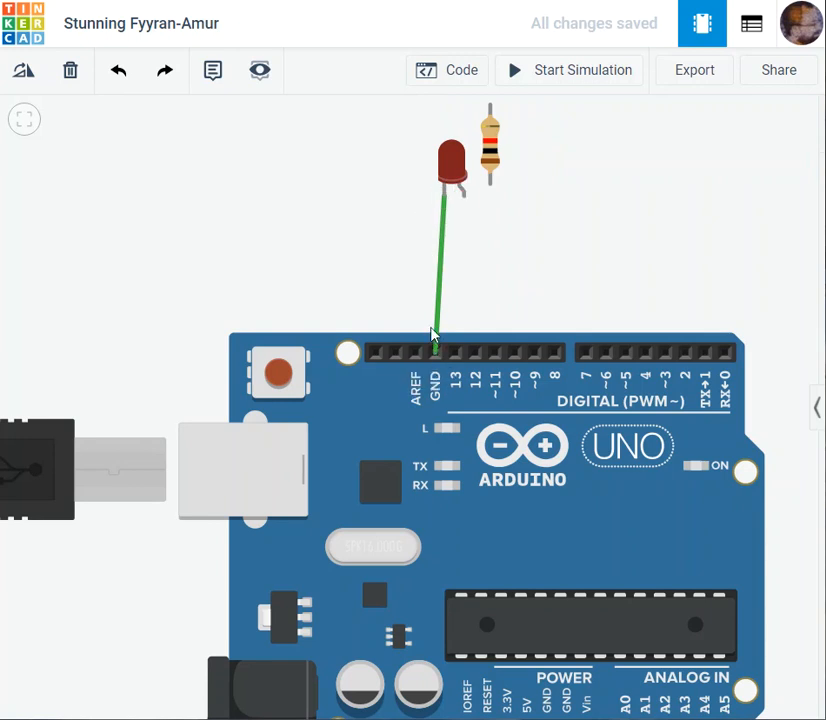
- Set the color of the LED's ground wire to black
drag(519, 171, 522, 171)
drag(618, 213, 599, 201)
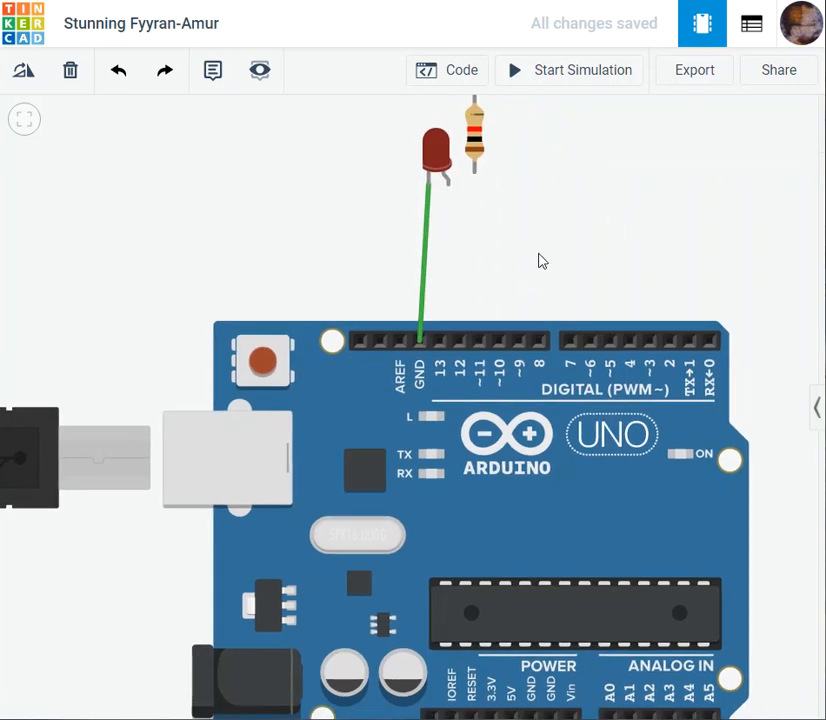
click(429, 242)
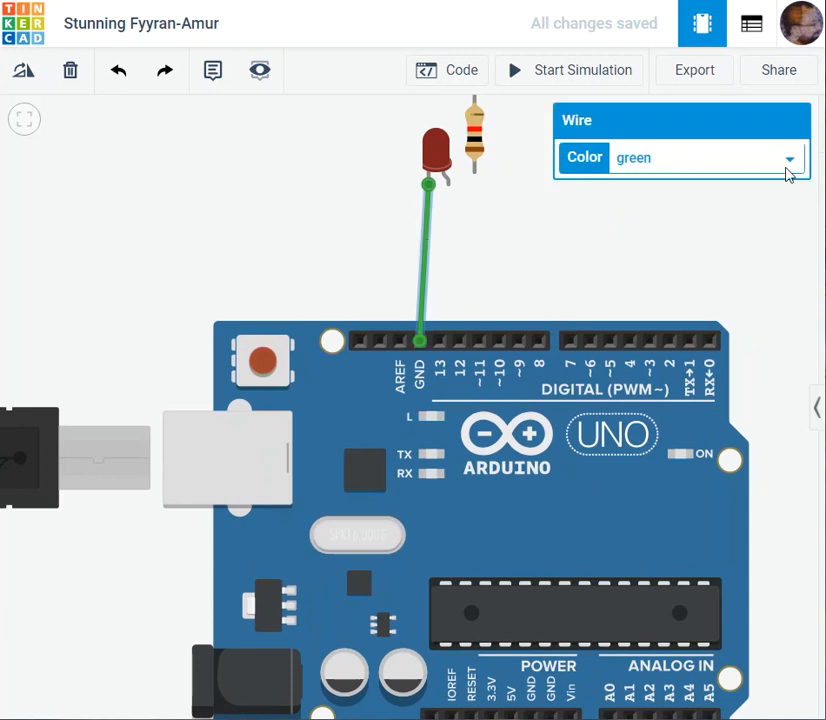
click(790, 168)
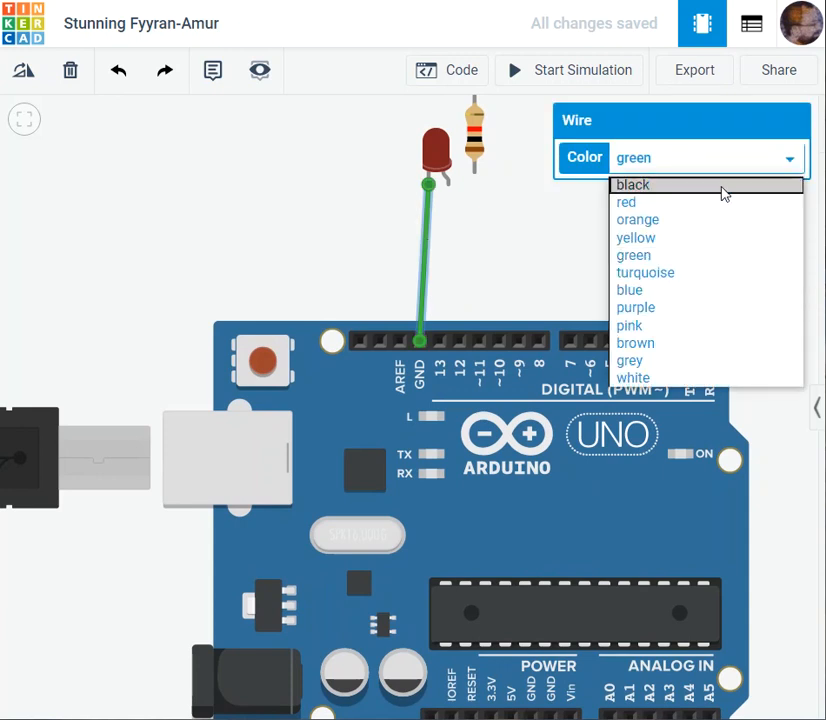
click(725, 190)
click(629, 249)
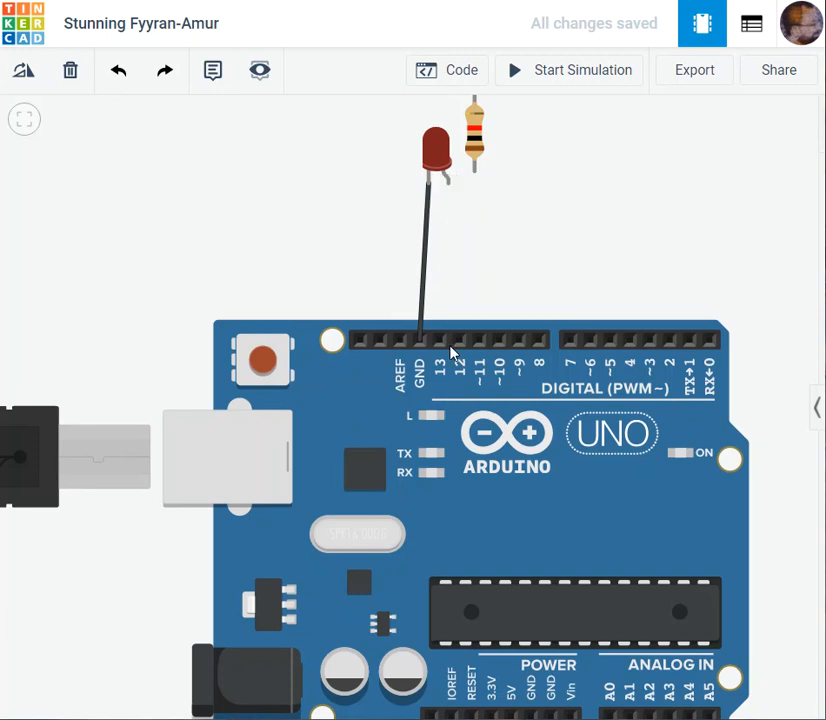
- Wire the Arduino's 5V pin directly to the LED's anode and color the wire red
drag(666, 286, 623, 253)
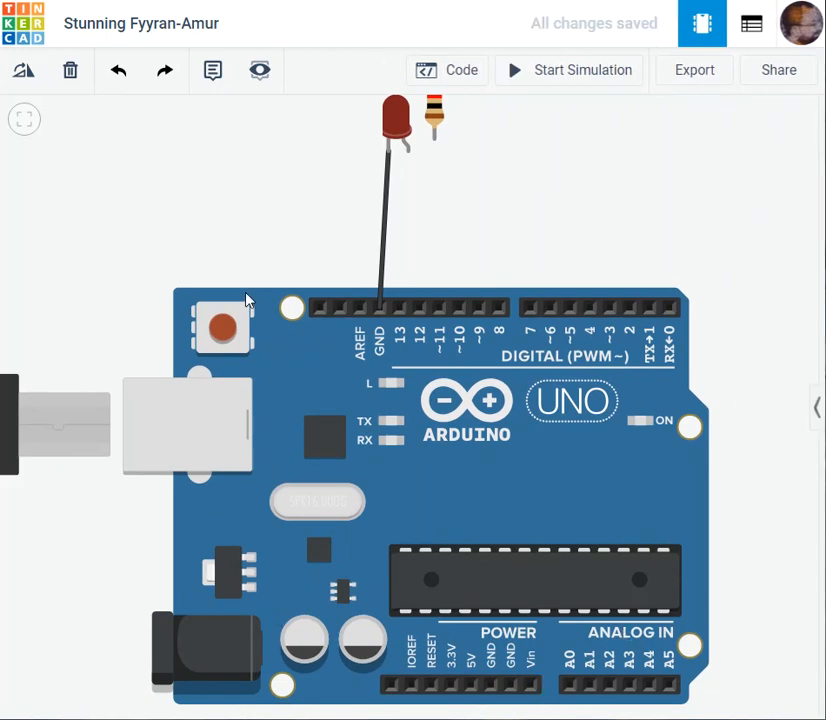
drag(251, 232, 322, 225)
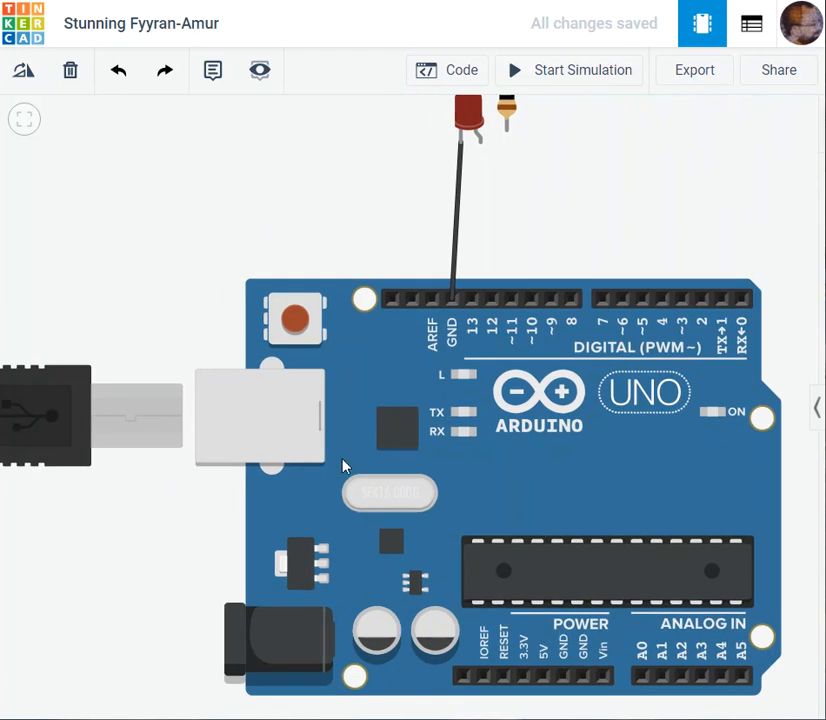
scroll(592, 383, down, 2)
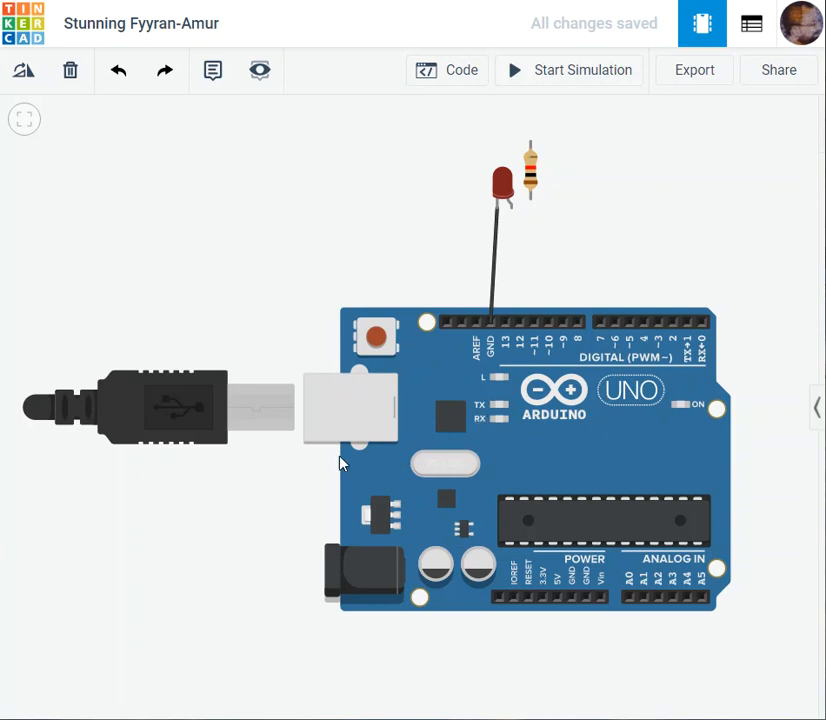
scroll(362, 384, up, 1)
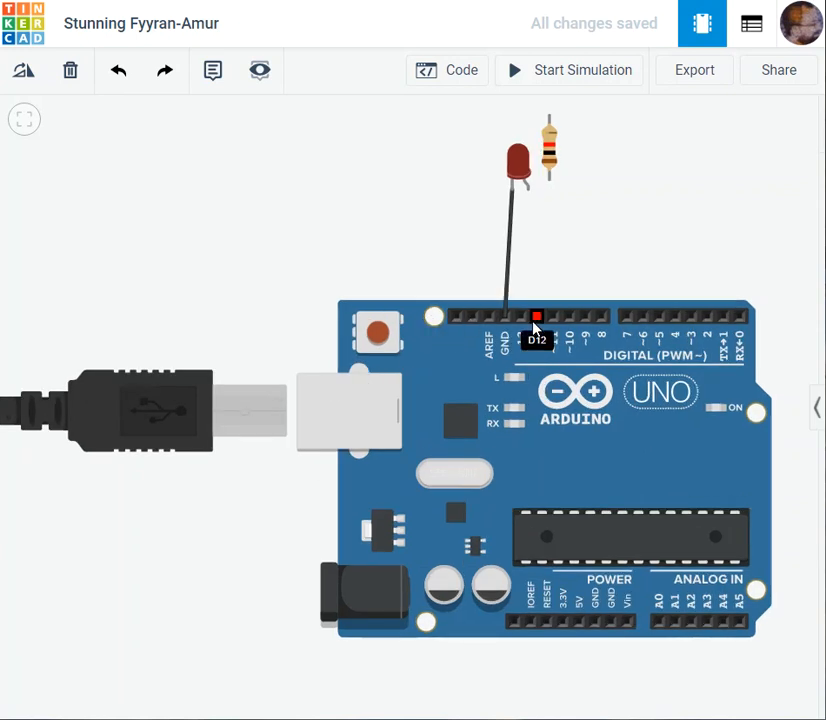
drag(576, 276, 555, 278)
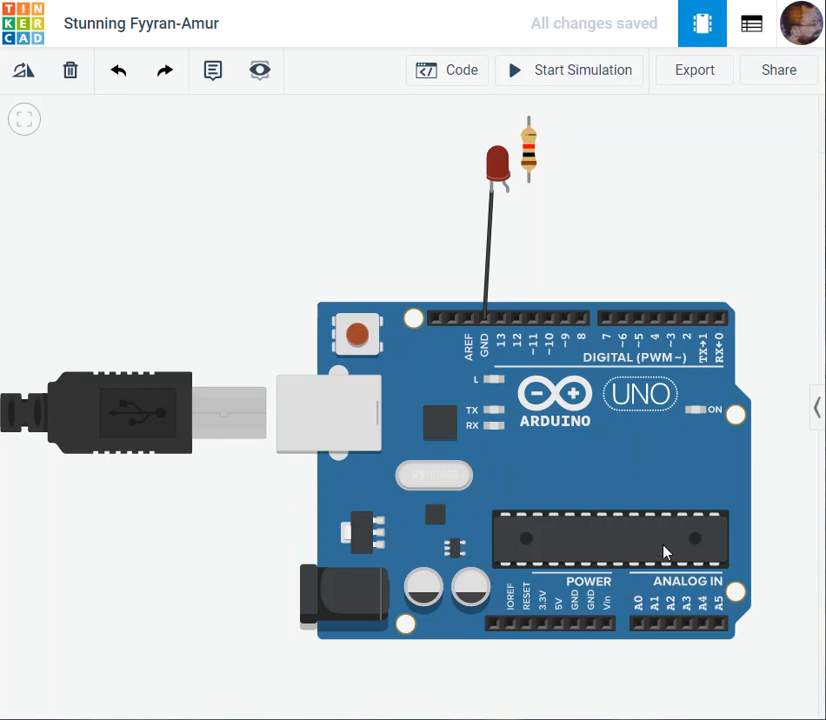
click(558, 626)
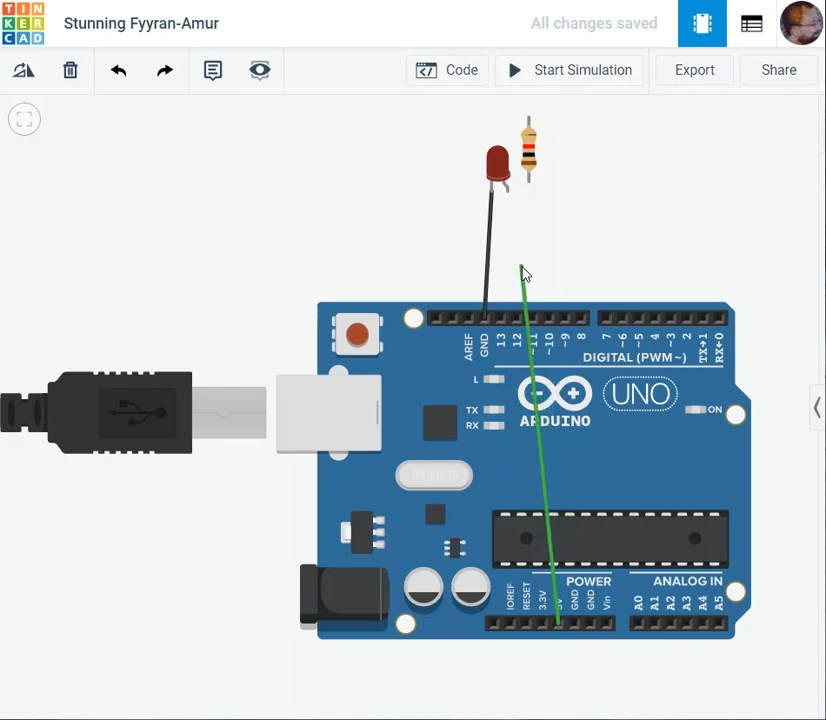
click(509, 195)
click(726, 165)
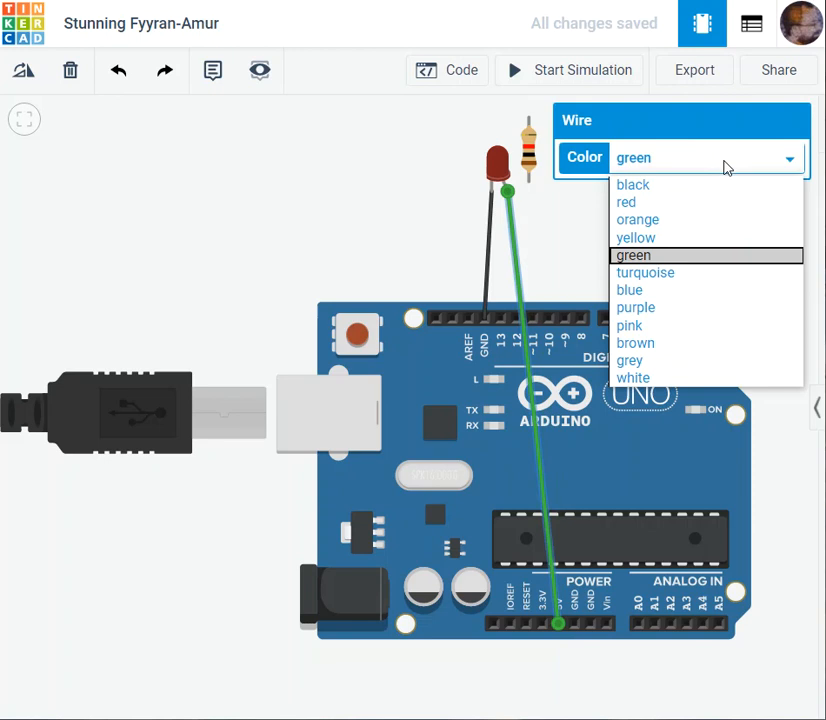
click(690, 204)
click(710, 253)
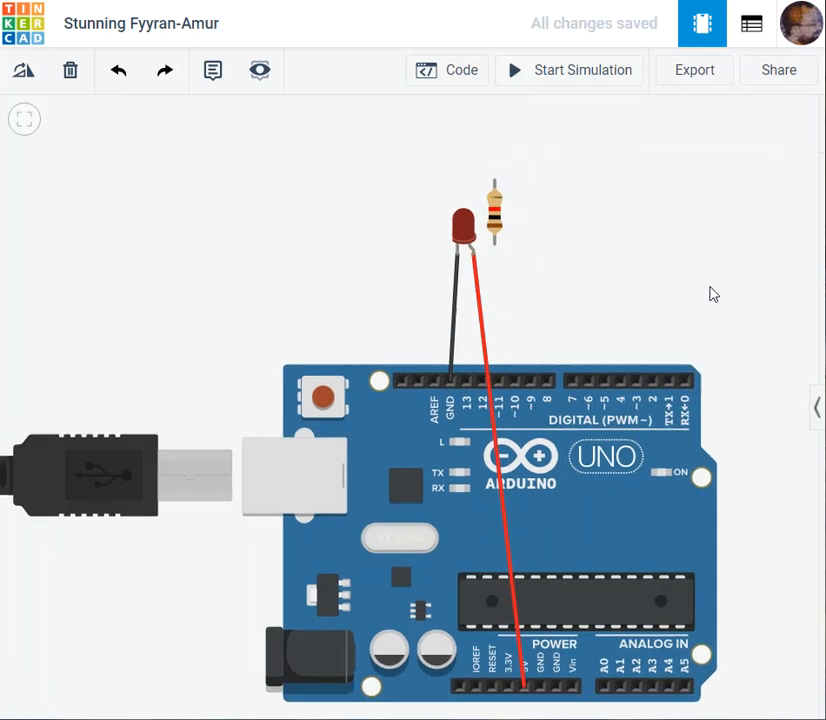
- Run the simulation, inspect the current through the directly connected LED, and stop the simulation
scroll(680, 294, up, 1)
drag(601, 292, 657, 231)
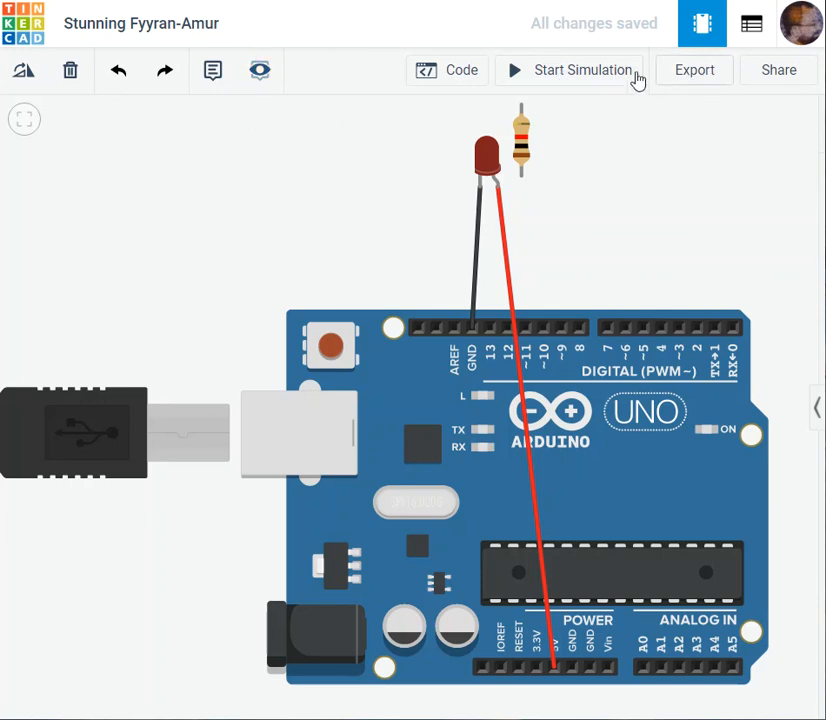
click(560, 80)
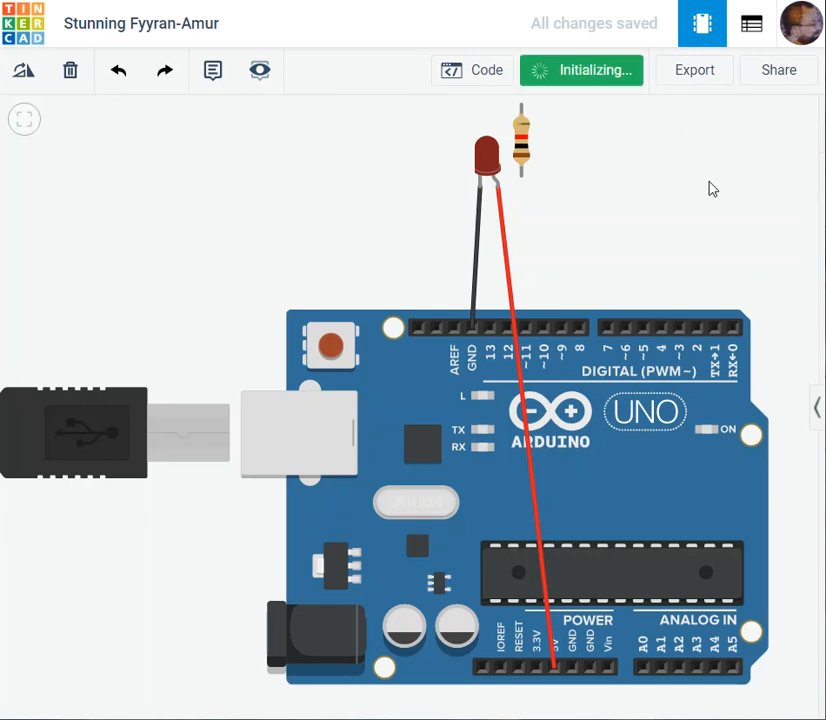
mouse_move(487, 168)
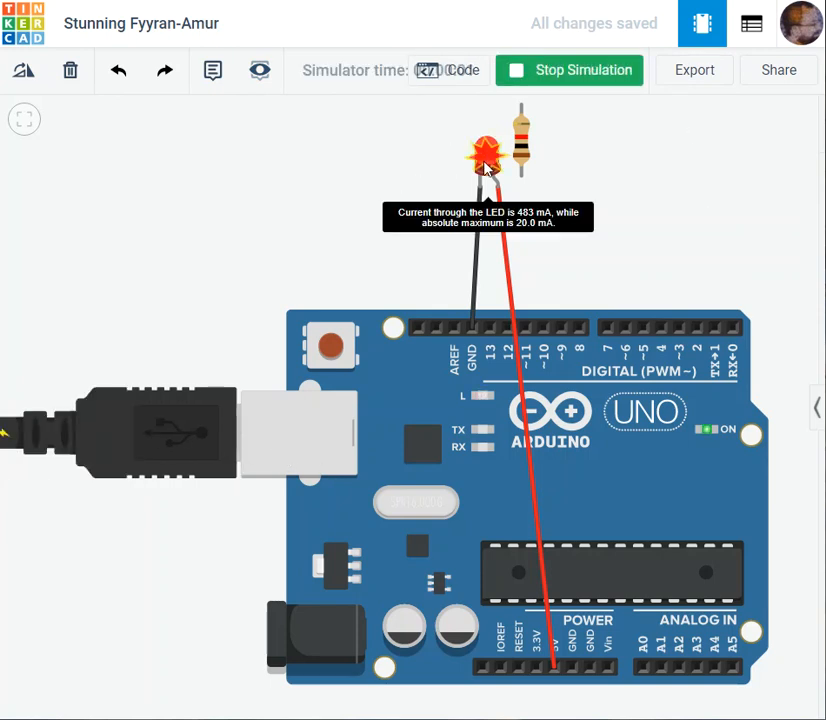
scroll(487, 168, up, 3)
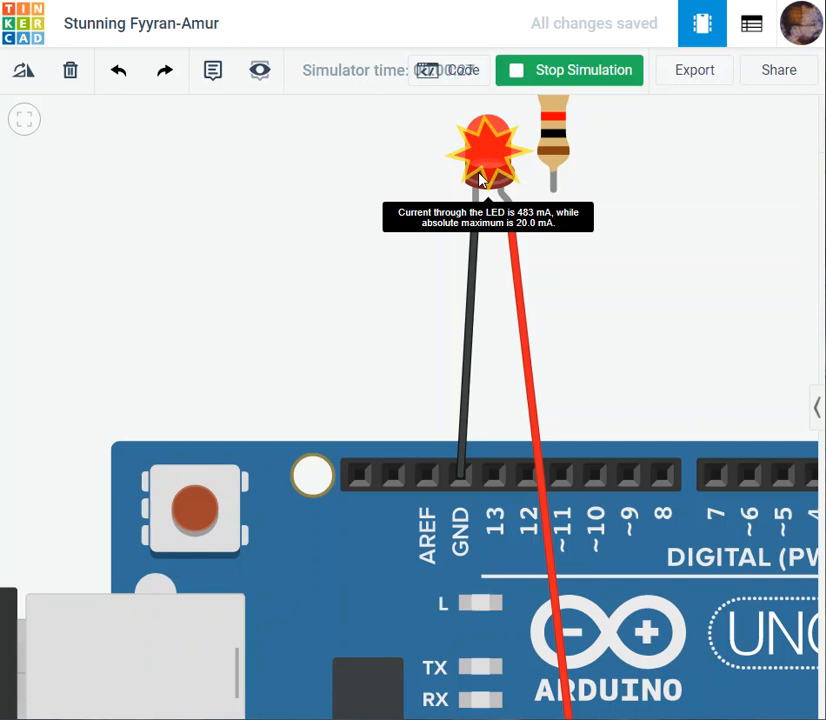
scroll(480, 178, down, 3)
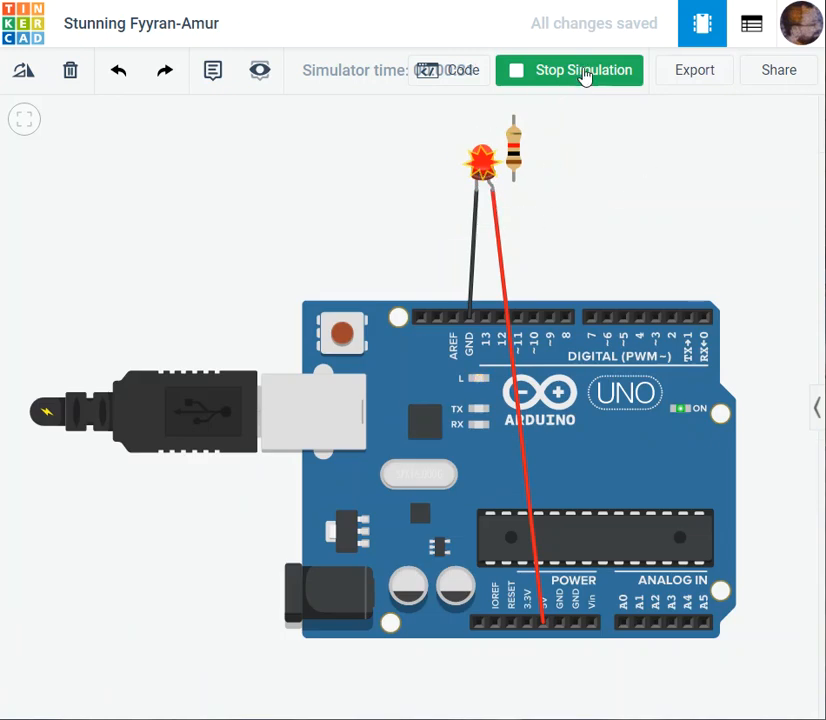
click(585, 76)
- Undo the red 5V wire and attach the resistor's upper terminal directly to the LED's anode
key(ctrl+z)
key(ctrl+z)
click(513, 147)
drag(522, 151, 498, 252)
click(513, 176)
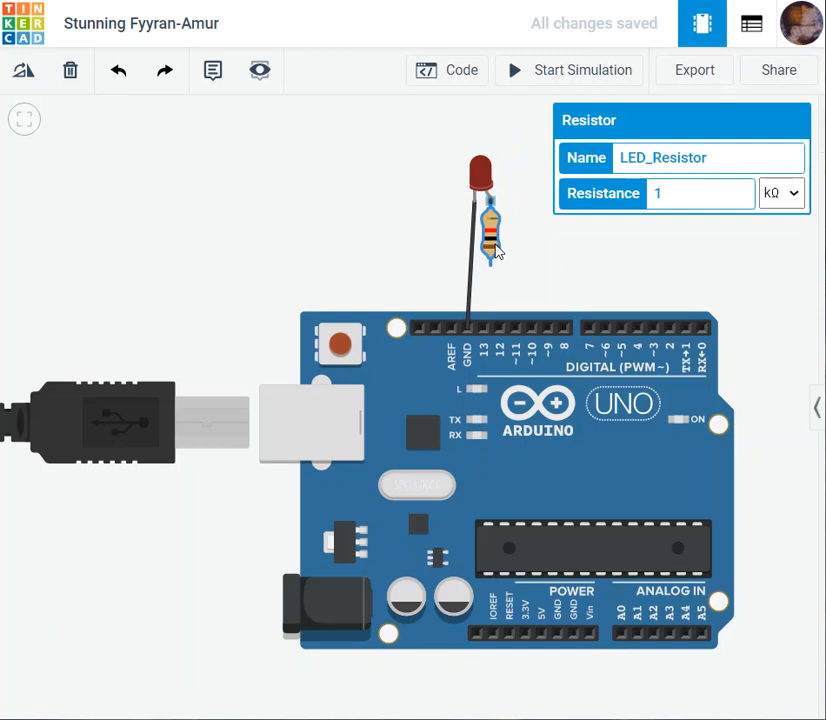
click(525, 249)
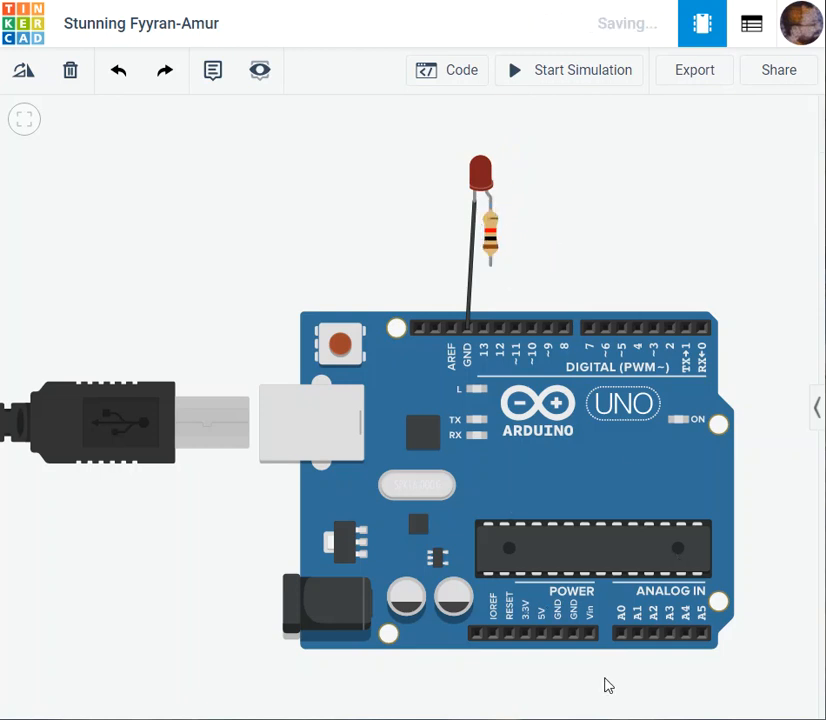
- Try a wire with one bend from the 5V pin to the resistor's lower terminal and delete it
click(541, 634)
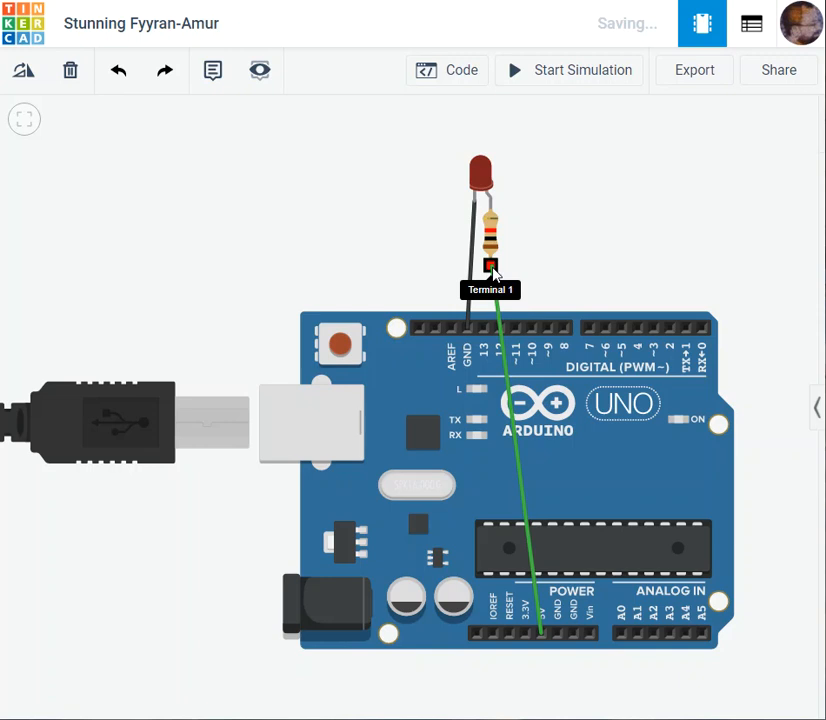
click(579, 267)
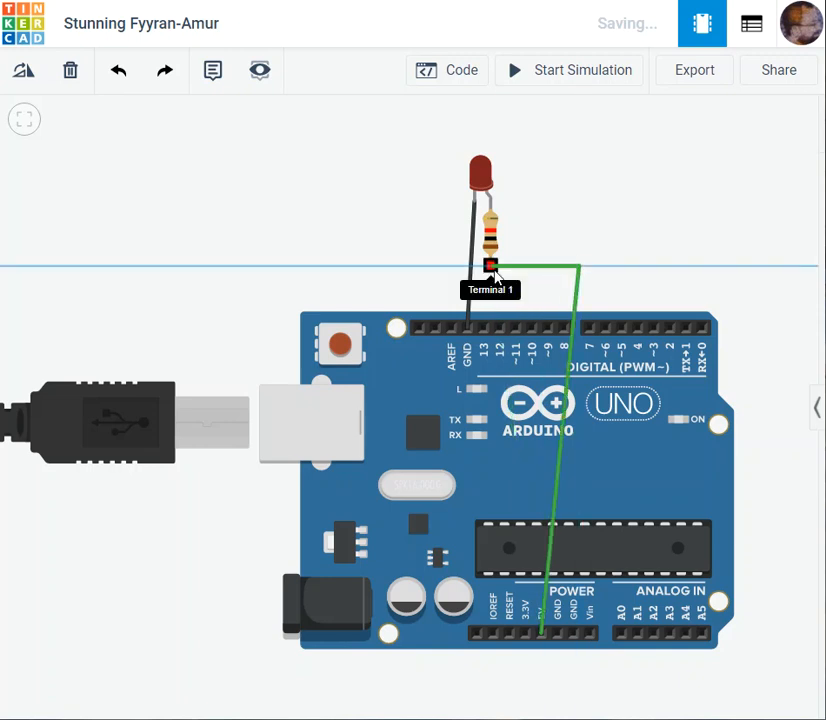
click(490, 265)
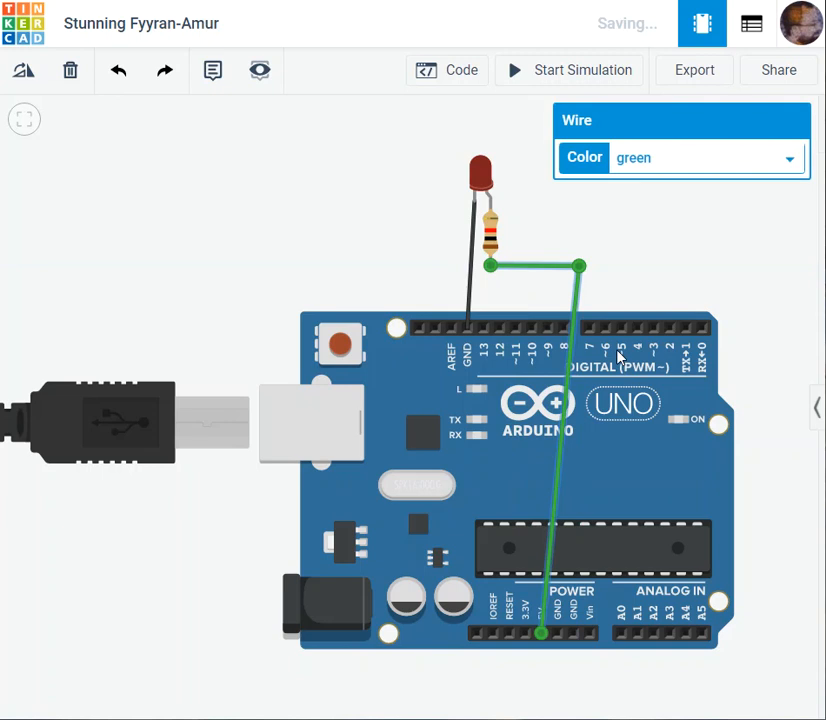
key(Delete)
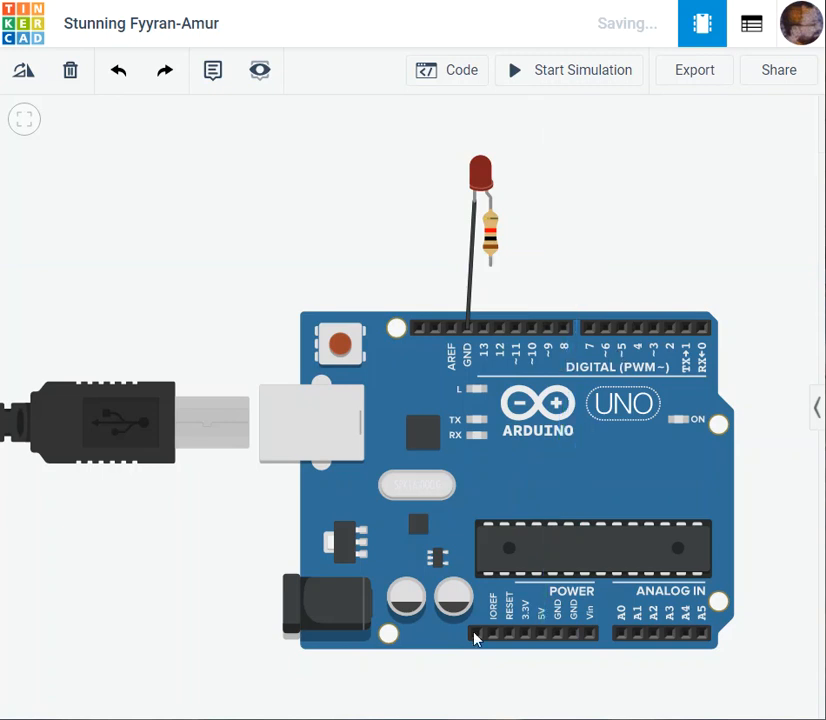
- Wire the Arduino's 5V pin straight to the resistor's lower terminal and color the wire red
click(541, 634)
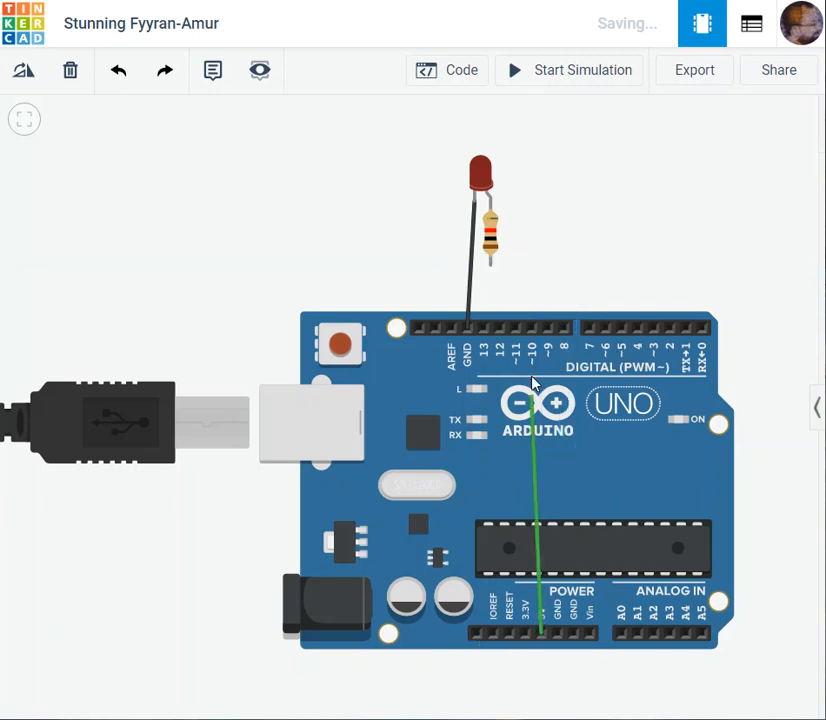
click(492, 267)
click(690, 168)
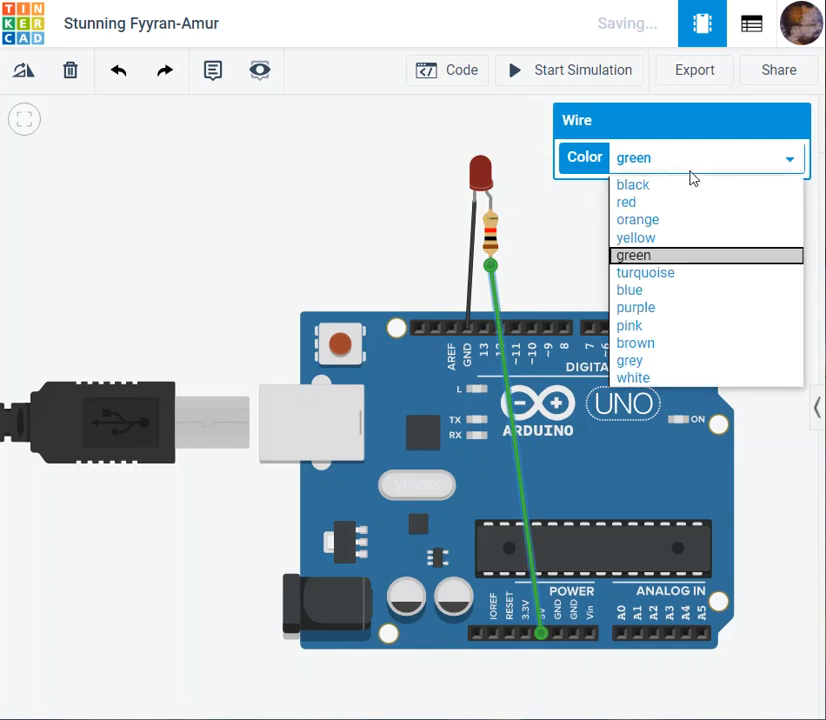
click(686, 205)
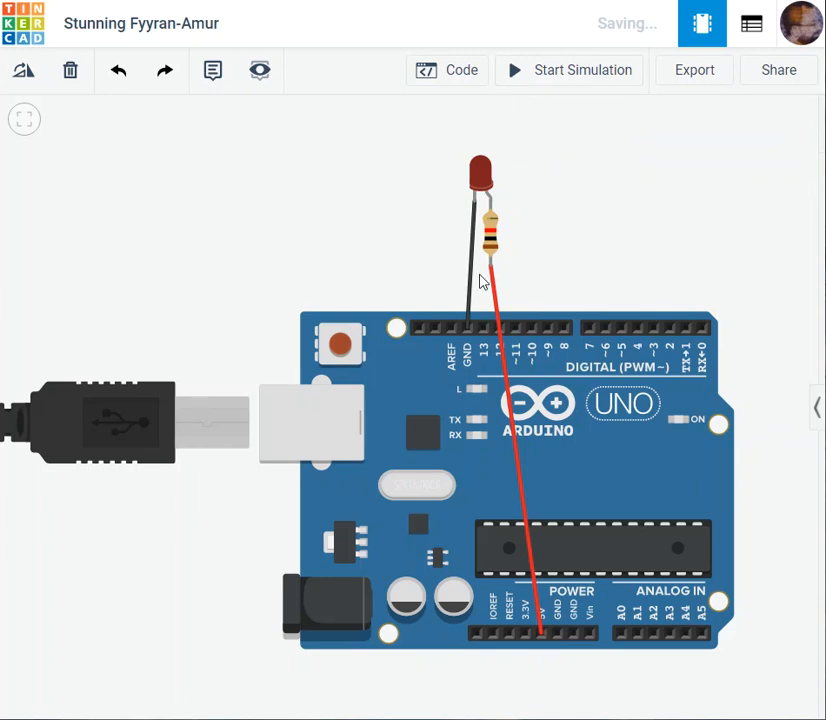
- Run the simulation and examine the LED, its series resistor and the wires to GND and 5V
click(563, 80)
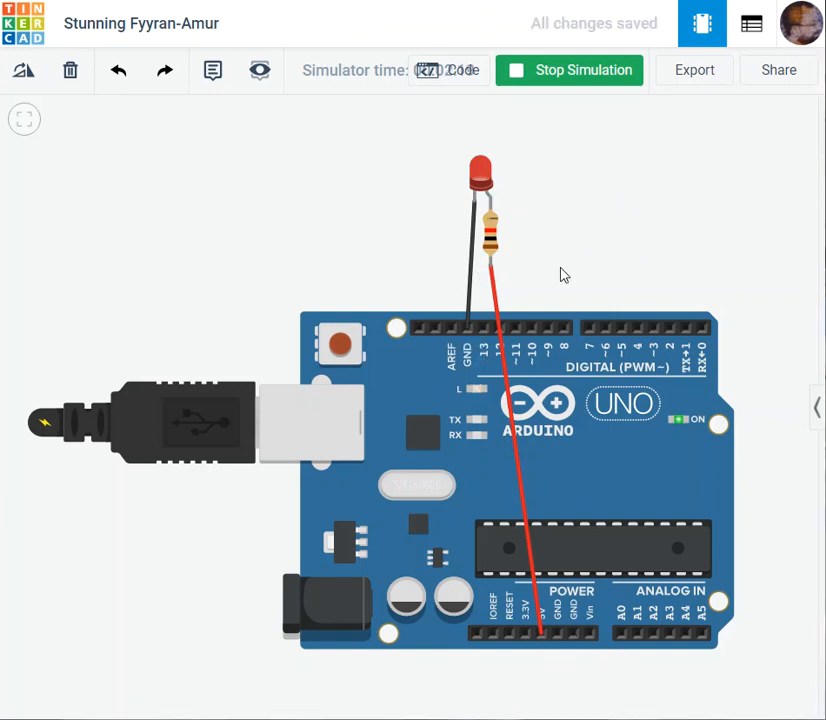
scroll(560, 205, up, 4)
drag(611, 257, 497, 230)
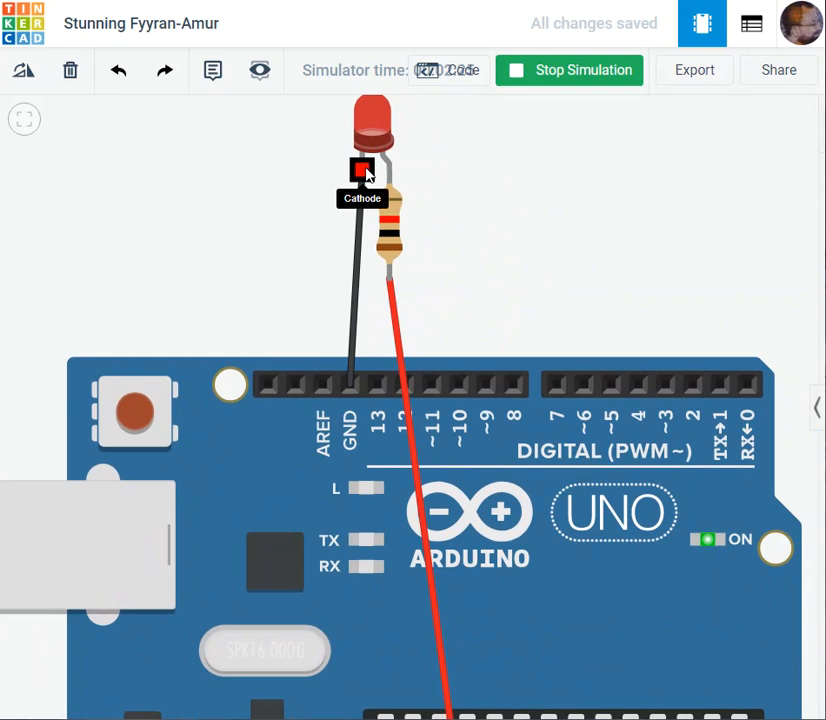
scroll(454, 483, down, 4)
scroll(415, 380, up, 4)
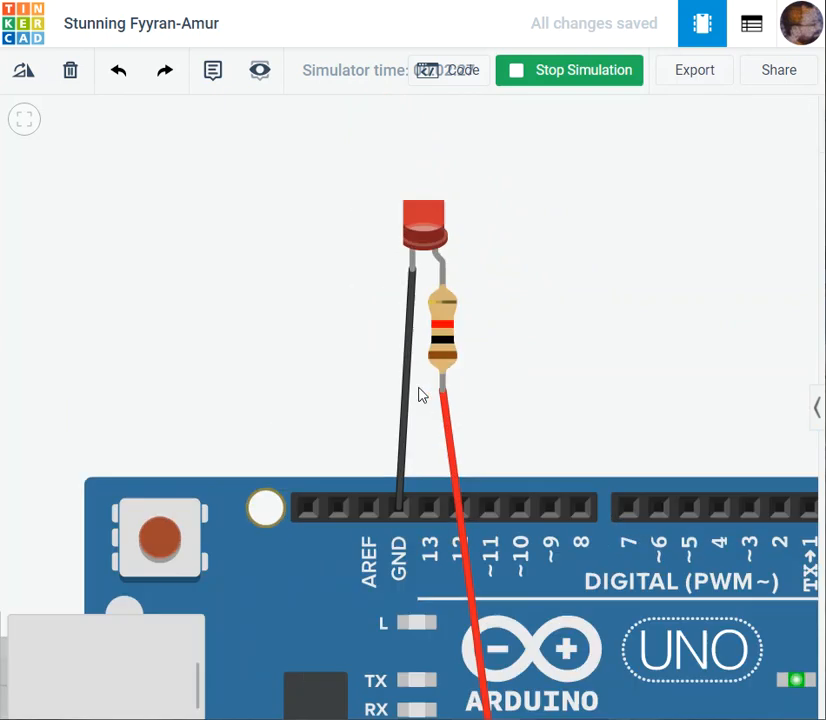
scroll(599, 365, down, 3)
drag(599, 365, 603, 286)
drag(709, 258, 675, 152)
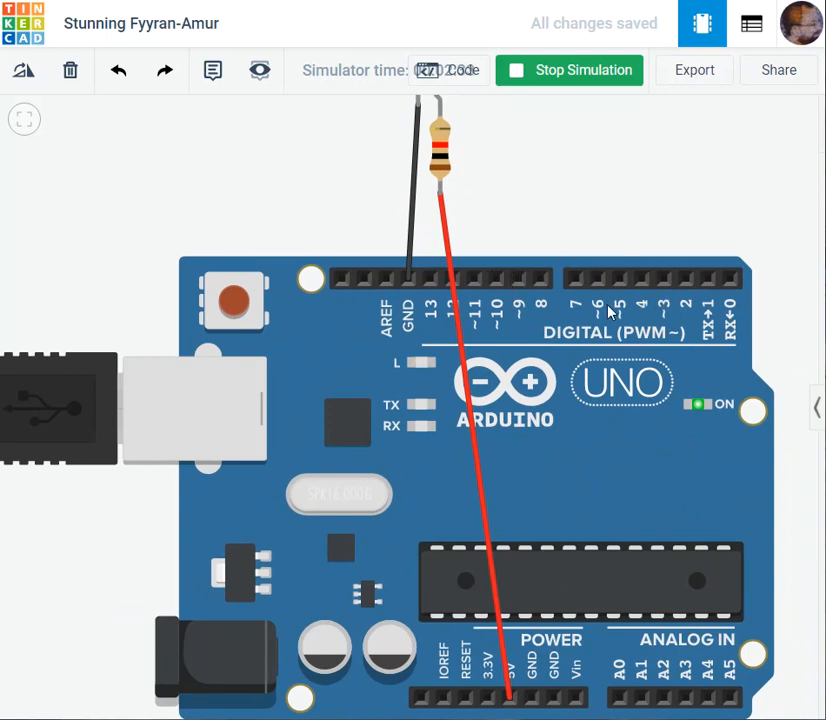
- Examine the Arduino's digital (PWM~) and analog input pins while the simulation runs
scroll(615, 218, down, 3)
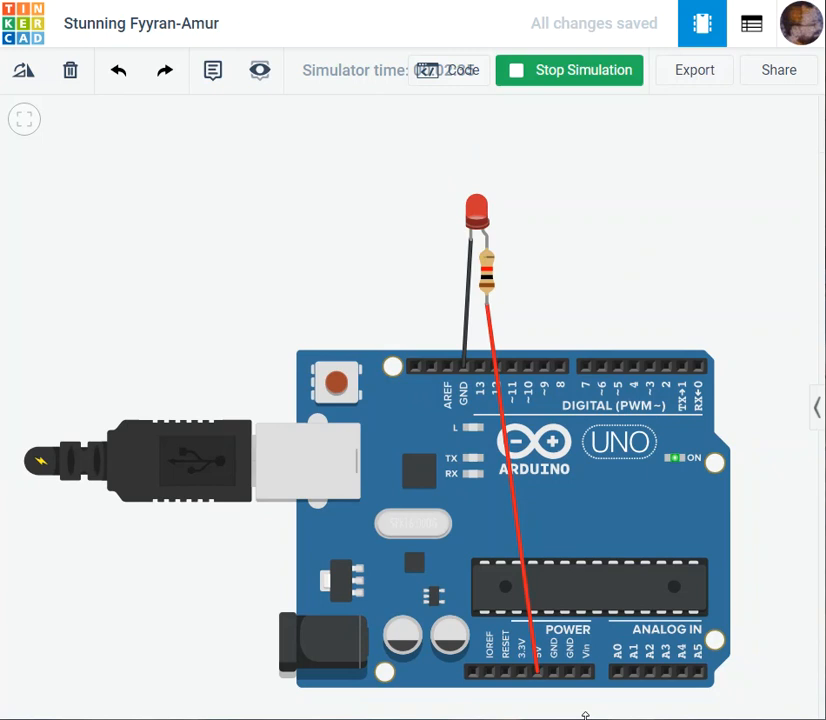
scroll(625, 443, up, 2)
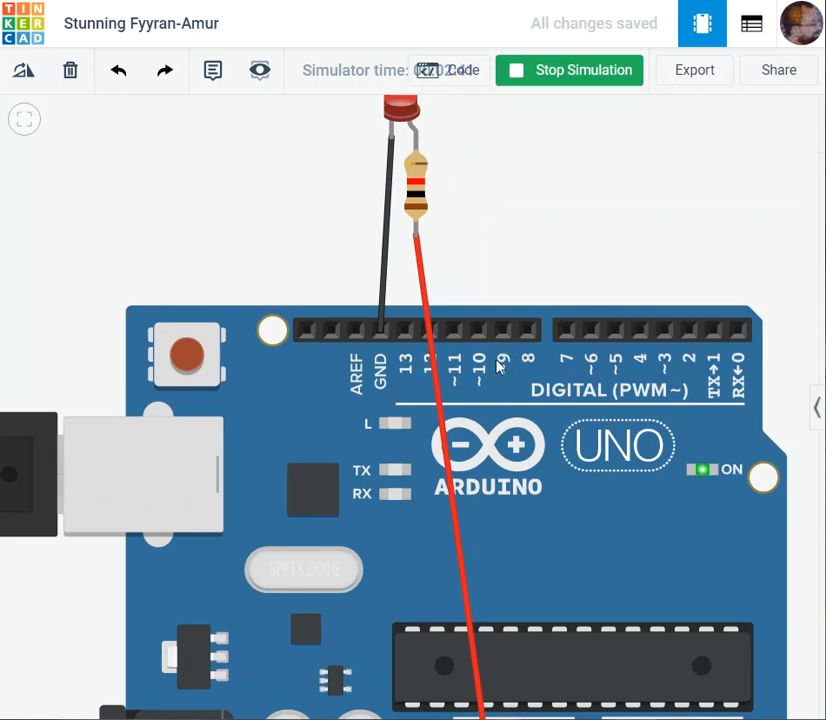
scroll(528, 397, up, 2)
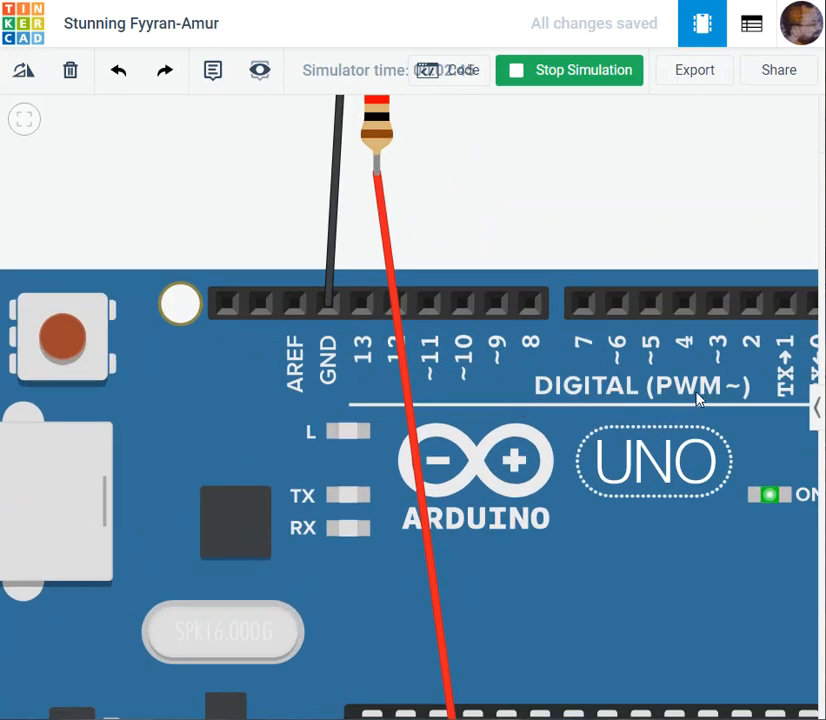
scroll(578, 232, down, 1)
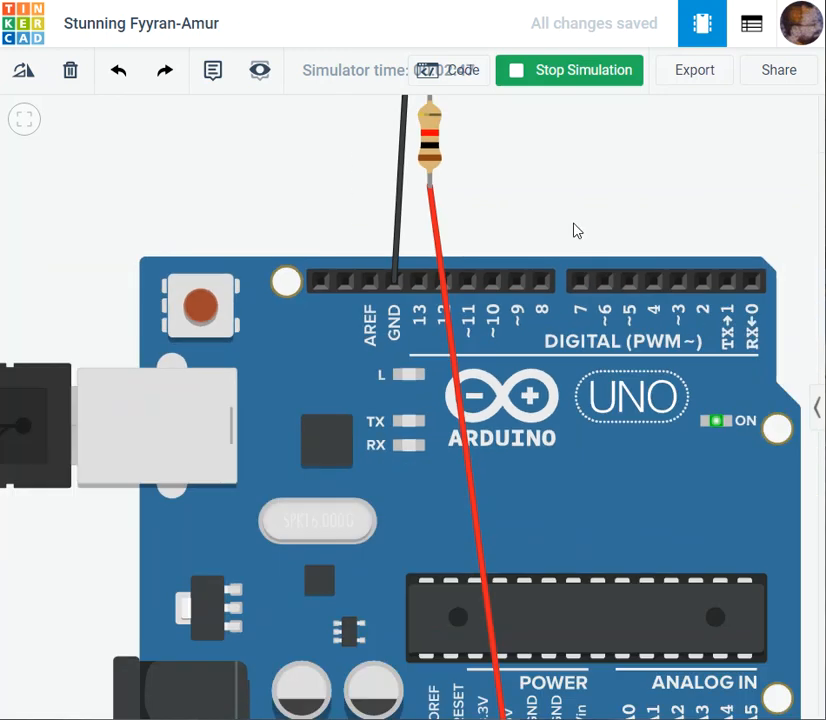
drag(647, 200, 614, 273)
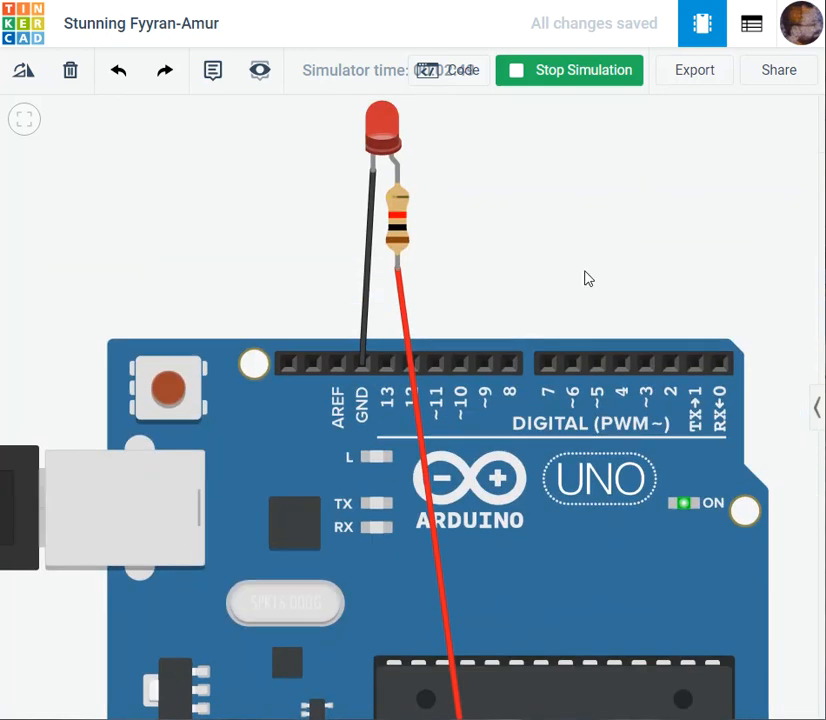
drag(645, 283, 675, 189)
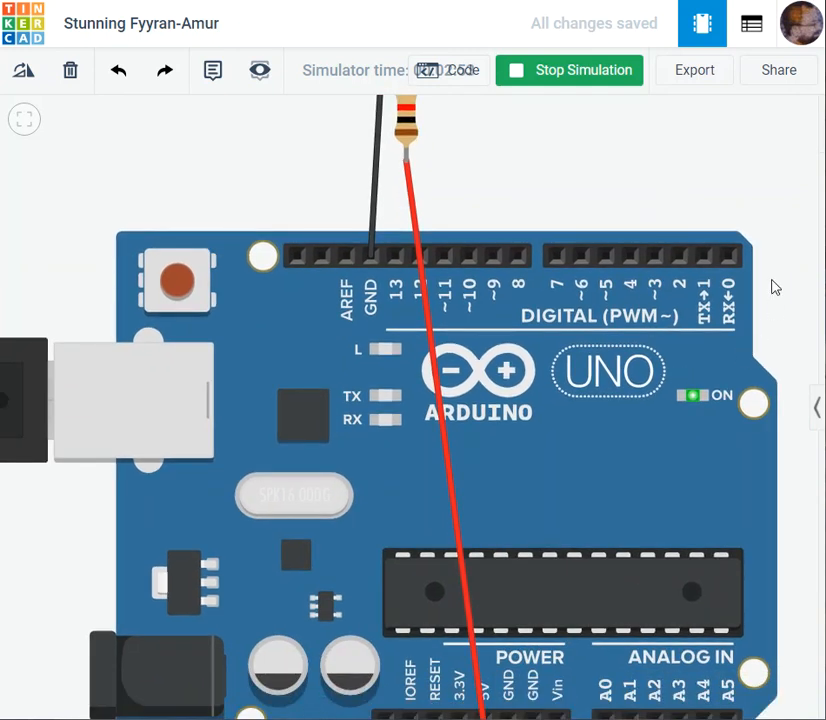
drag(795, 557, 771, 431)
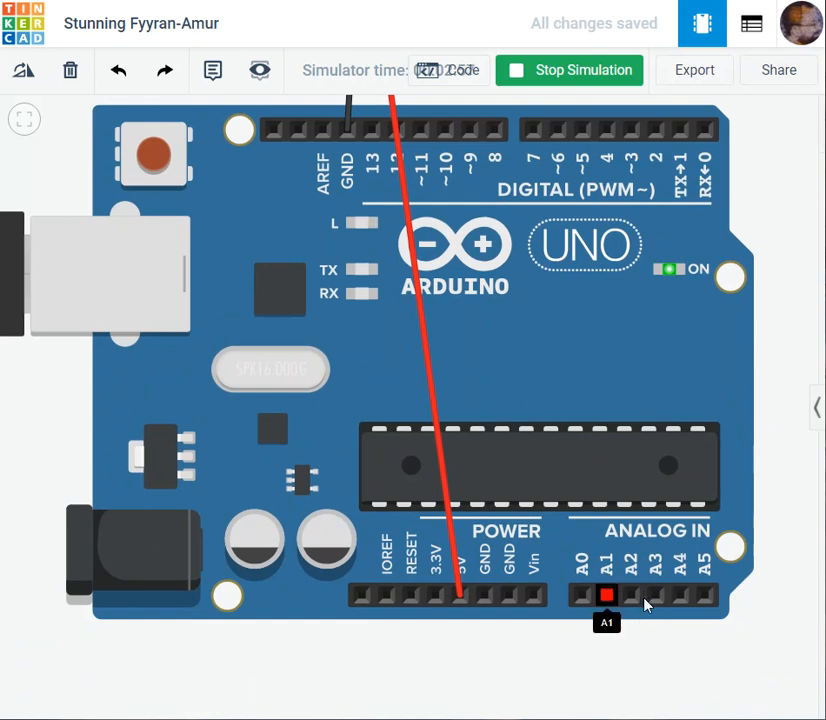
scroll(587, 405, up, 1)
drag(762, 175, 781, 337)
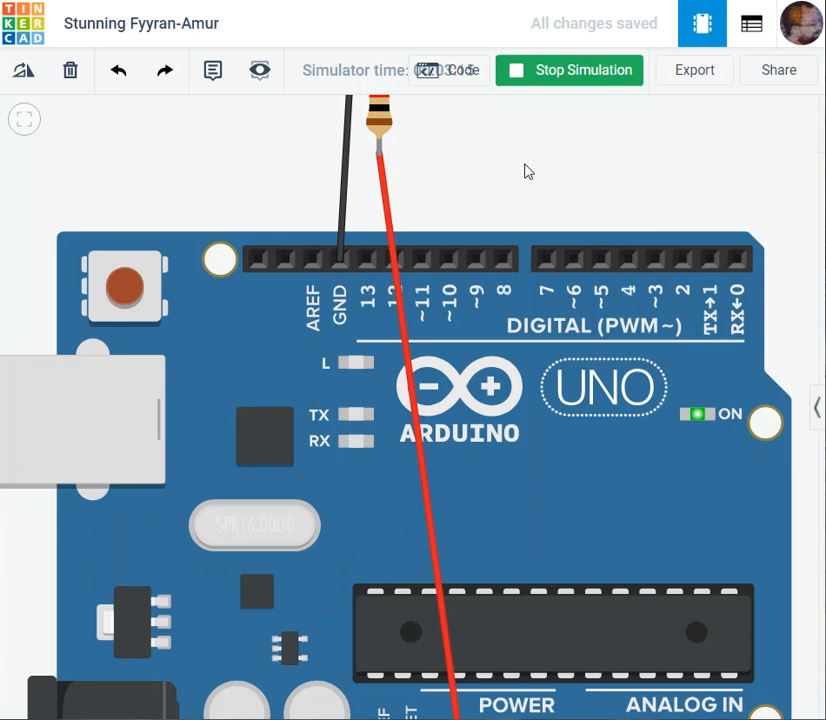
drag(686, 211, 688, 128)
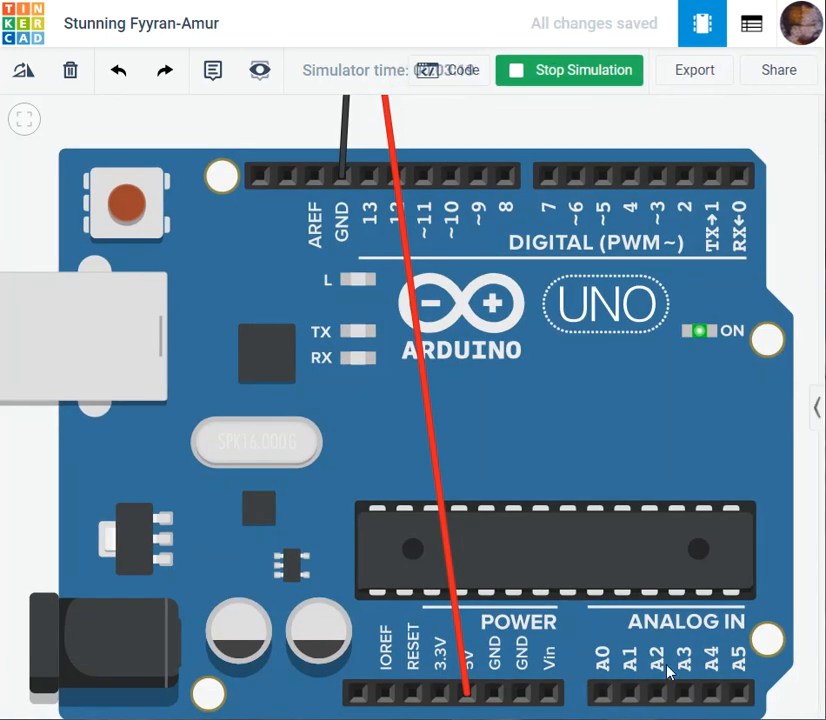
- Look over the power header, the digital pins and the whole running circuit, and stop the simulation
scroll(672, 674, down, 2)
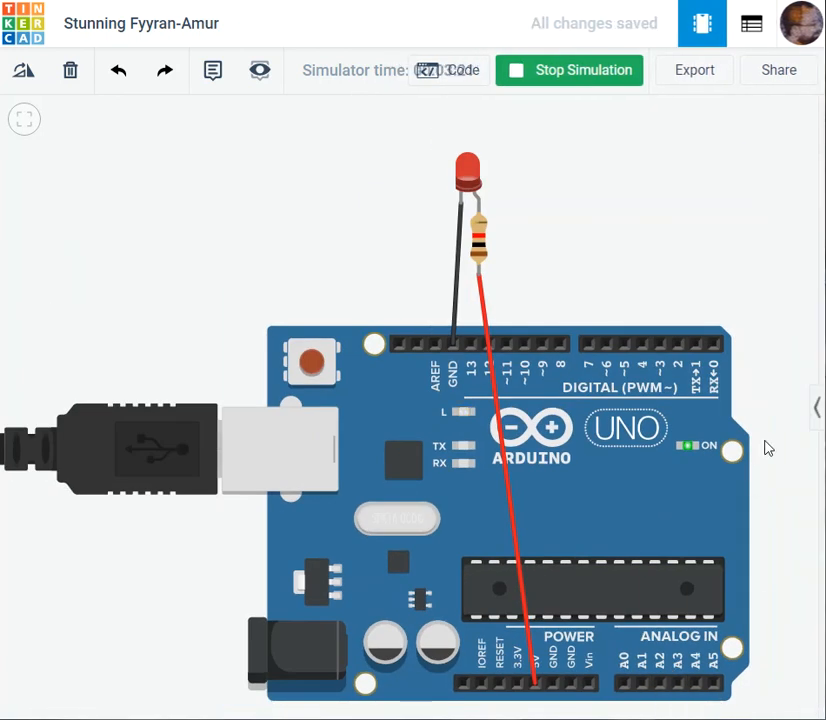
drag(767, 448, 751, 335)
scroll(644, 651, up, 2)
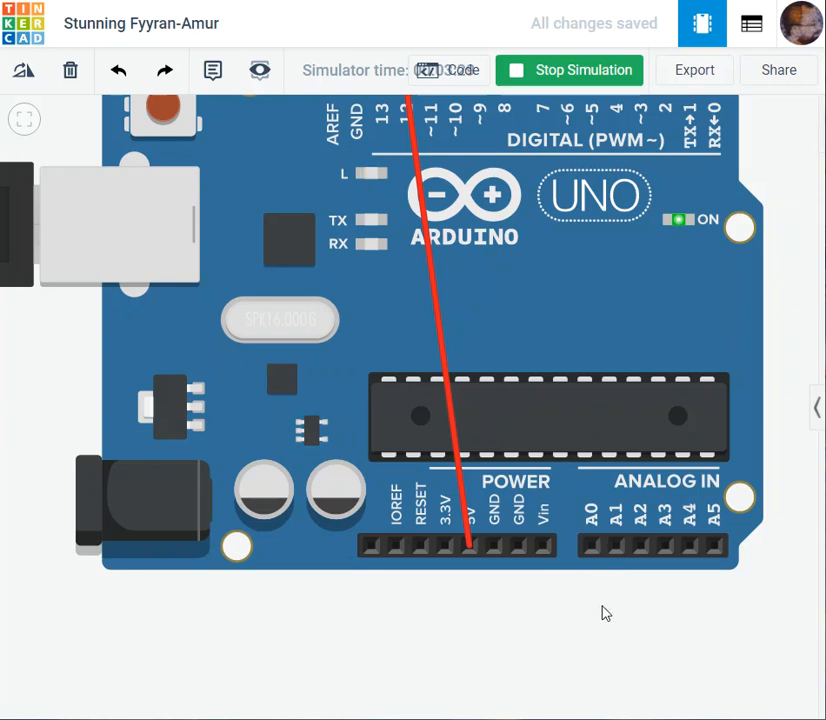
drag(549, 618, 558, 675)
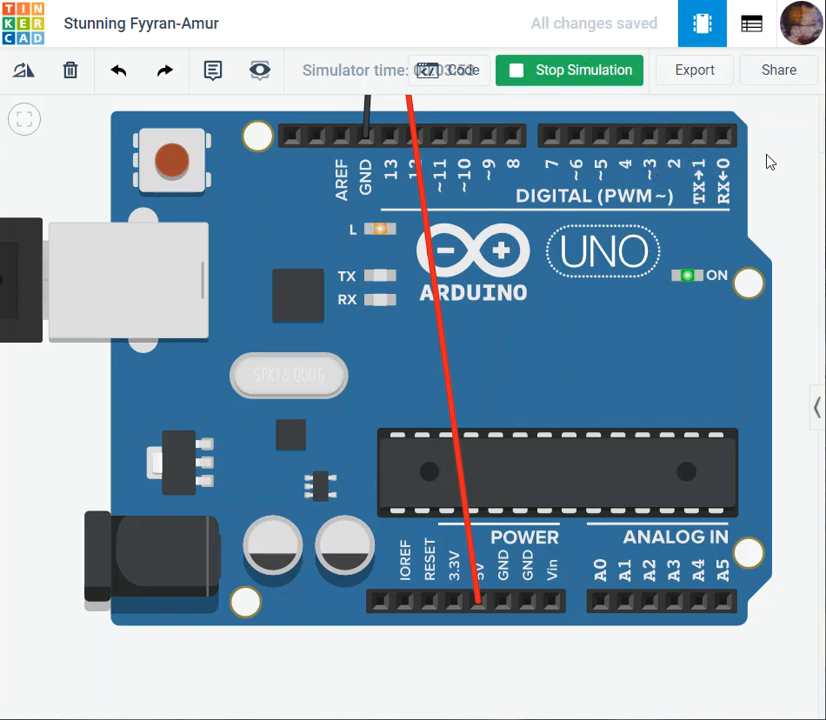
drag(782, 137, 728, 264)
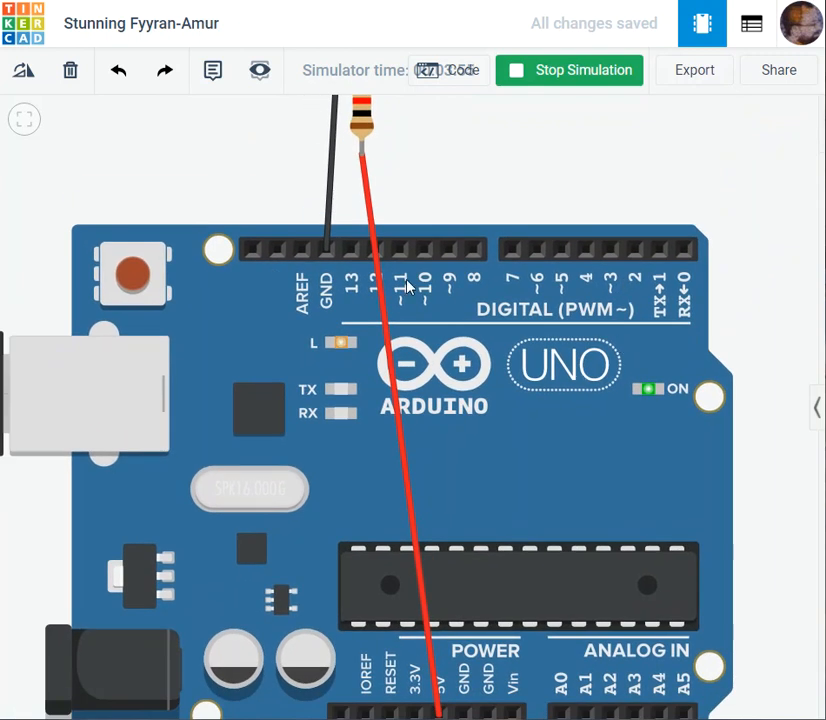
drag(761, 382, 775, 312)
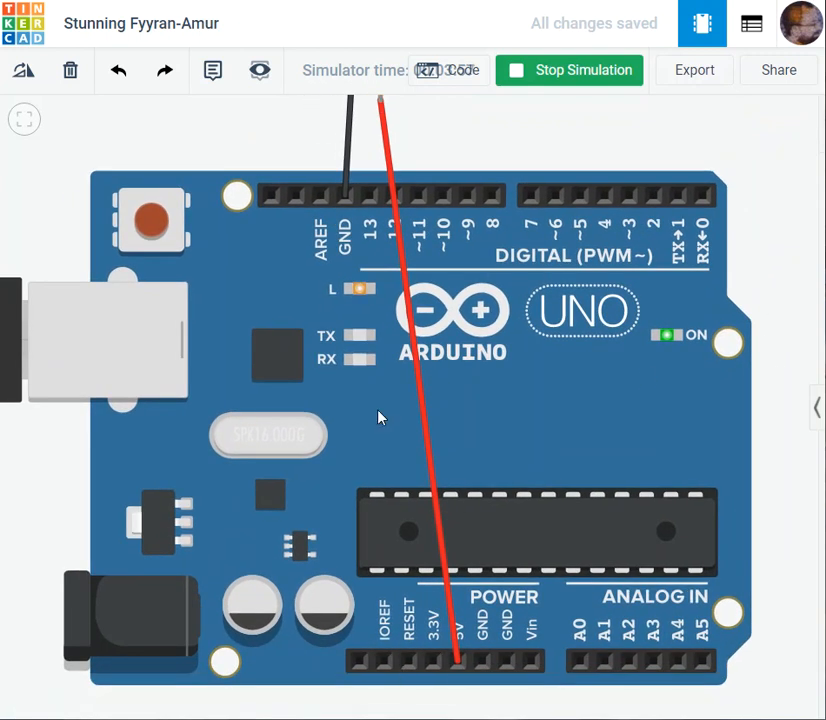
scroll(425, 591, down, 3)
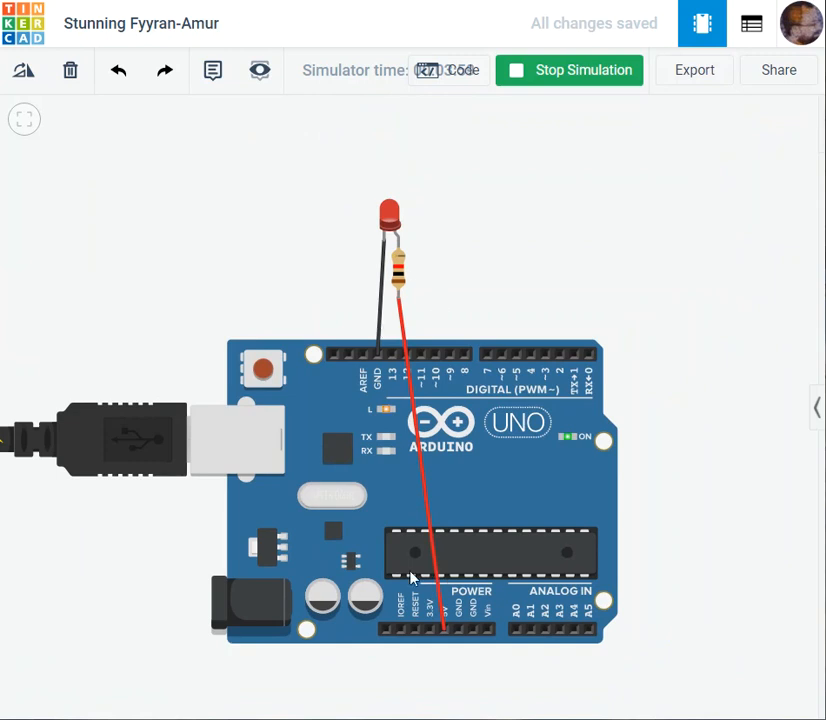
scroll(466, 472, up, 2)
drag(718, 509, 747, 444)
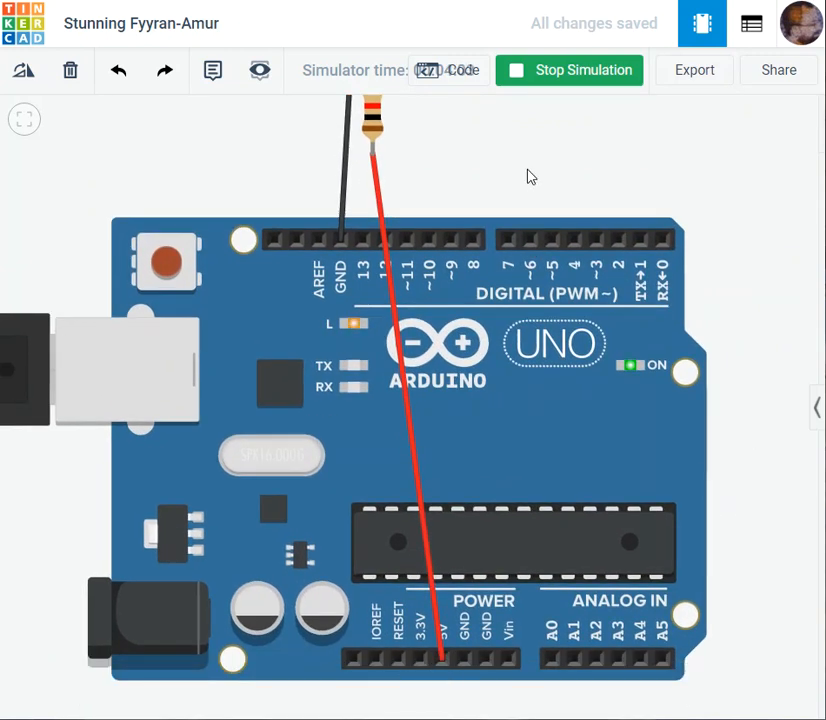
scroll(531, 177, down, 2)
drag(481, 236, 483, 208)
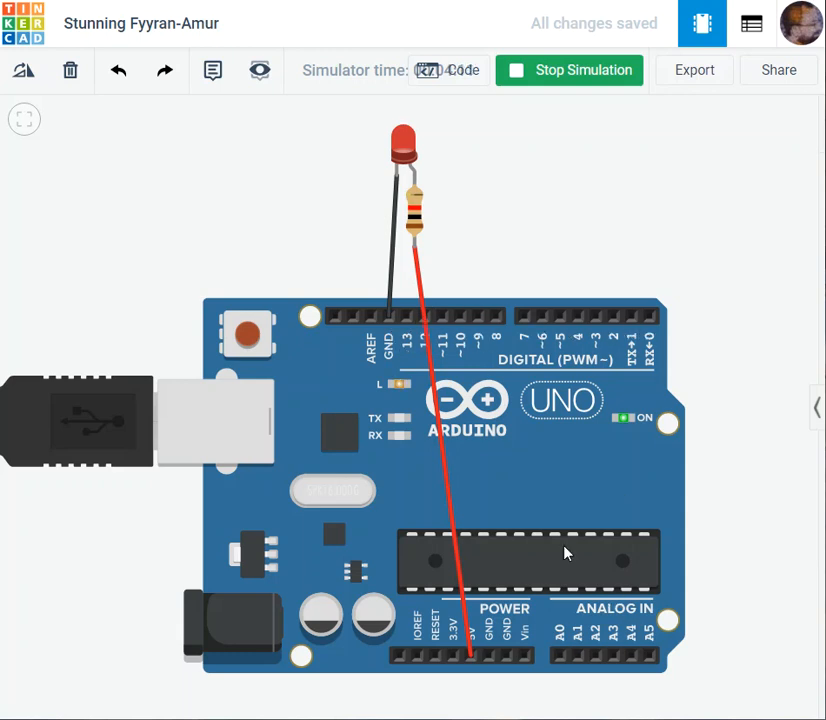
scroll(514, 437, up, 2)
scroll(494, 284, down, 3)
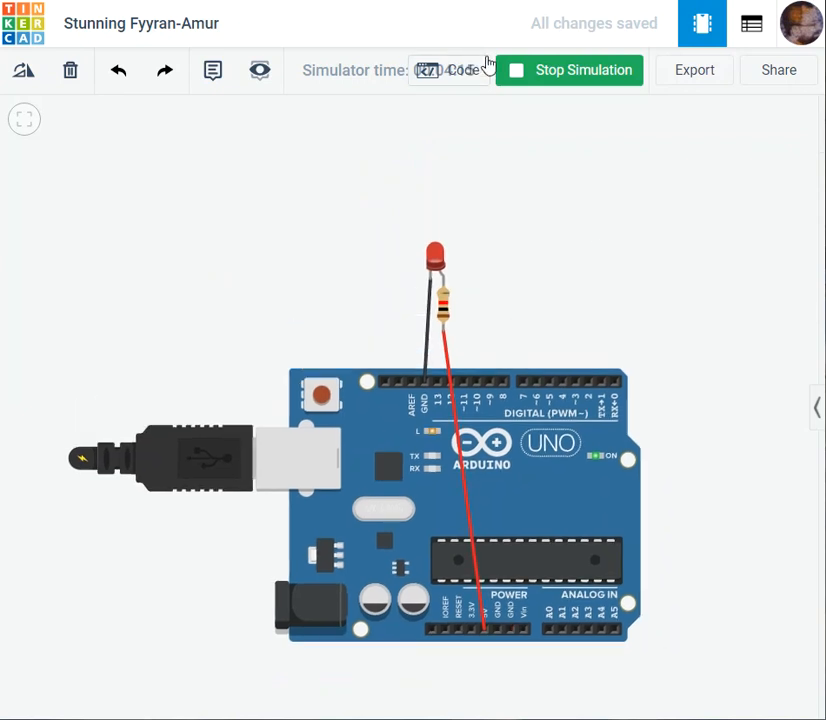
click(525, 70)
- Move the red wire's board end from the 5V pin to digital pin 13
drag(596, 251, 539, 178)
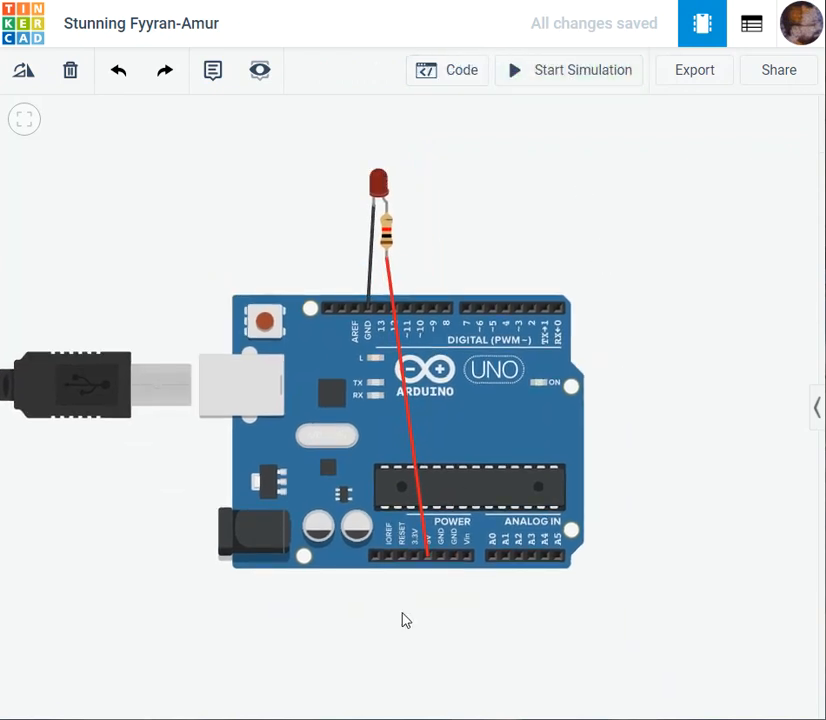
click(428, 549)
drag(433, 563, 381, 315)
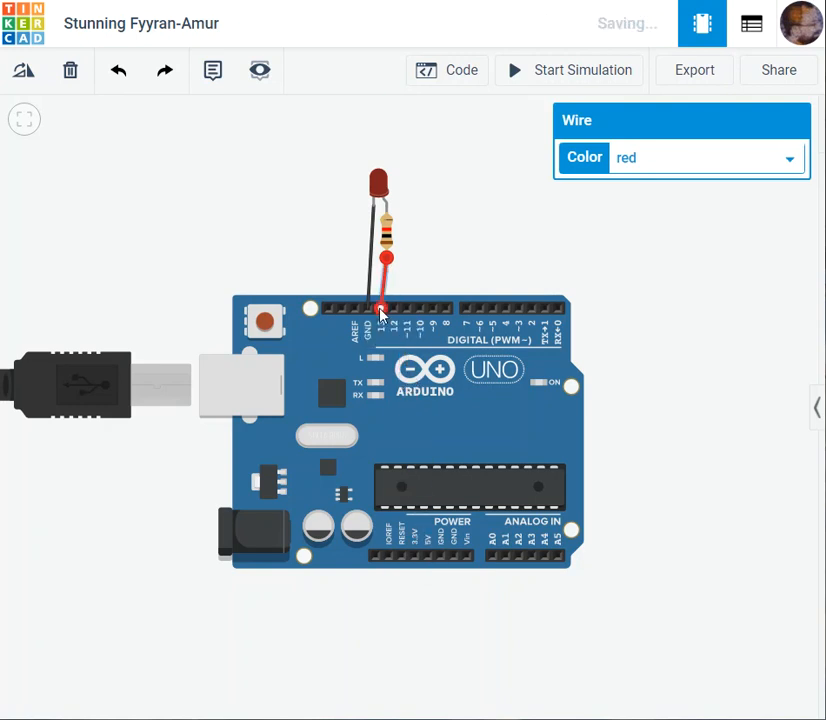
scroll(466, 392, up, 5)
drag(348, 120, 481, 320)
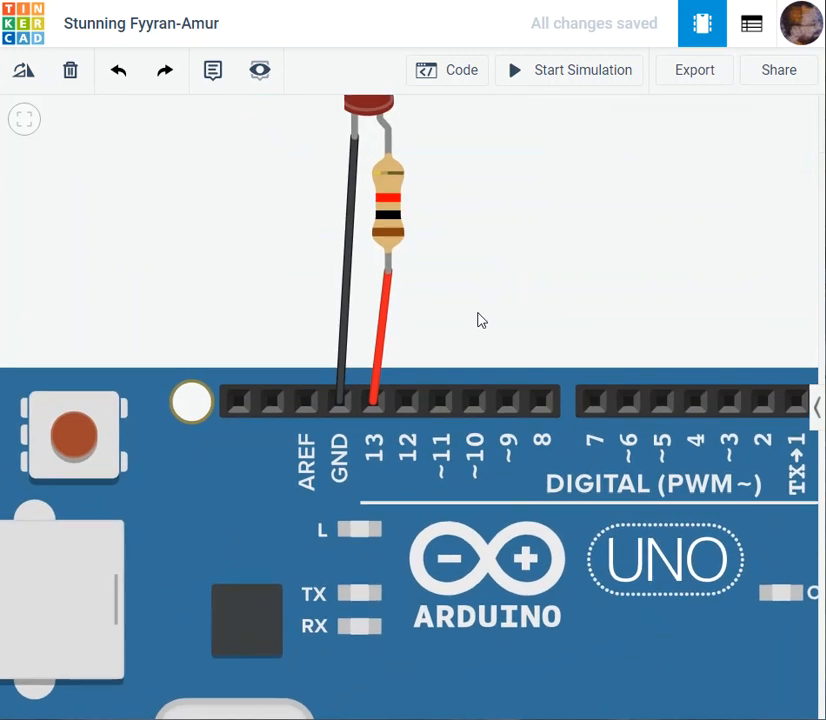
- Run the simulation with the LED powered from pin 13, watch the LED and the onboard L light, and stop it
scroll(479, 313, down, 2)
drag(591, 203, 593, 144)
scroll(592, 144, down, 1)
click(509, 74)
drag(625, 194, 620, 346)
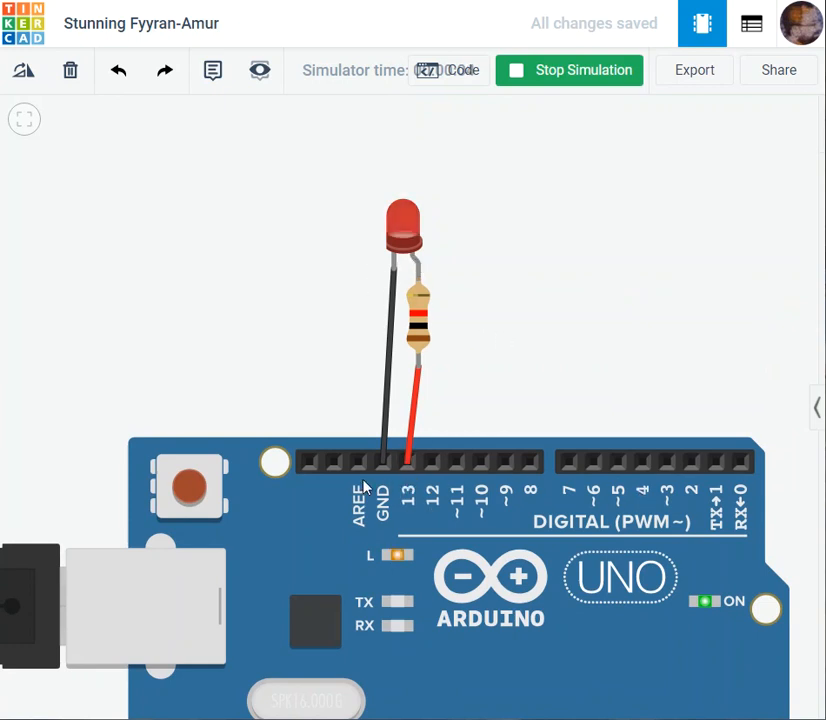
drag(634, 409, 624, 371)
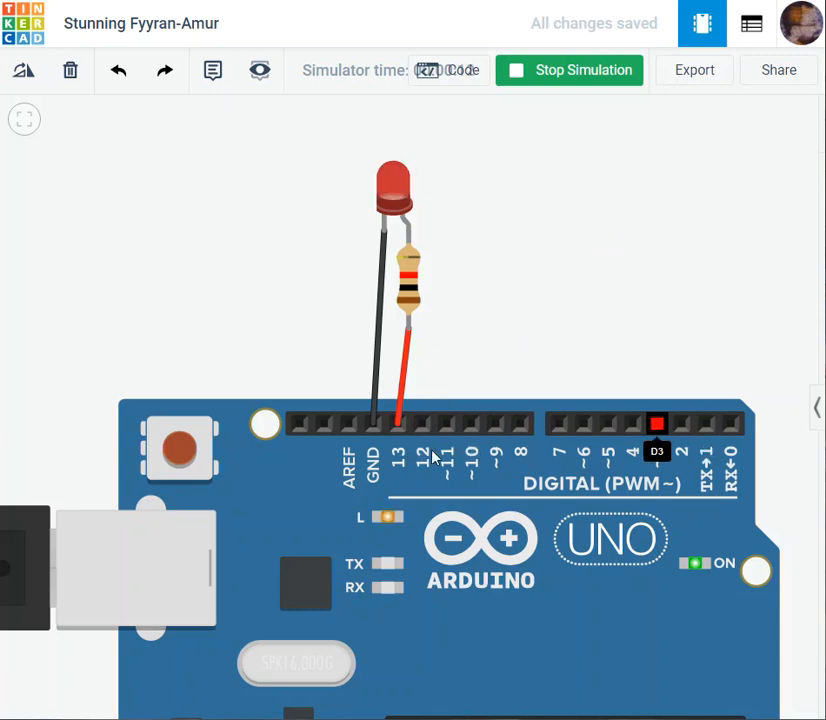
click(531, 80)
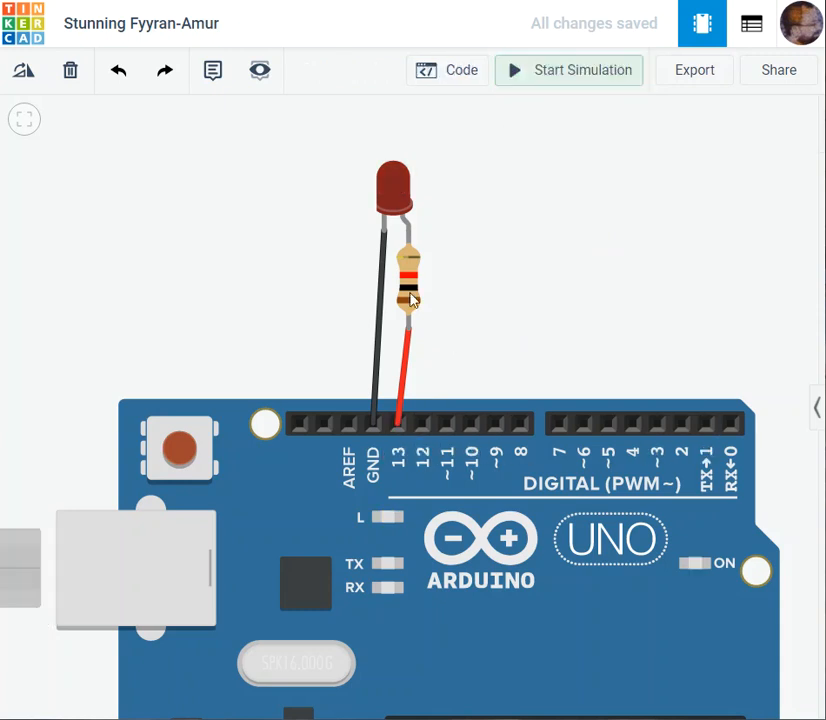
- Move the red wire's board end from pin 13 to pin ~11
click(403, 382)
drag(396, 426, 448, 430)
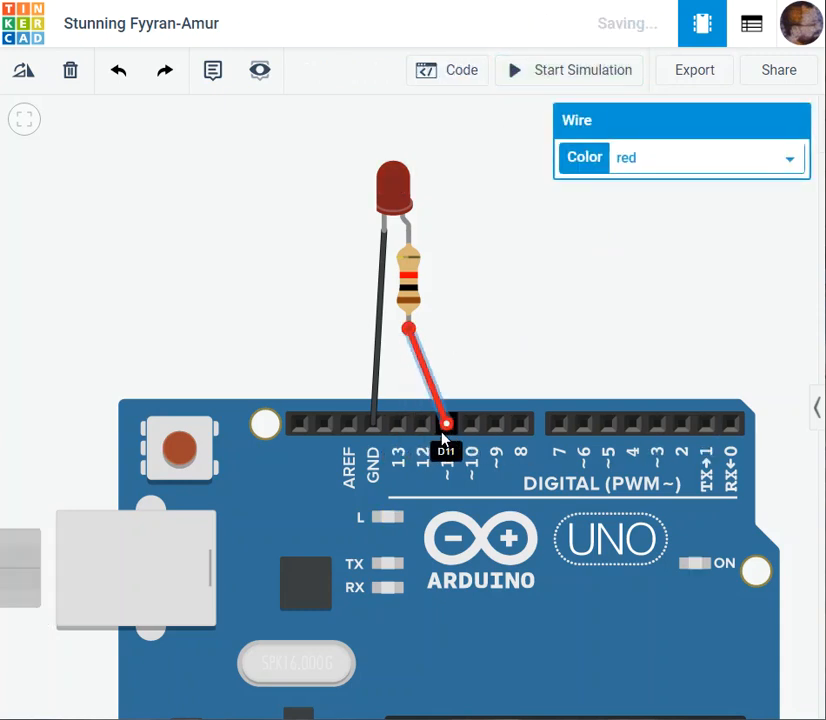
click(447, 425)
click(550, 340)
key(Escape)
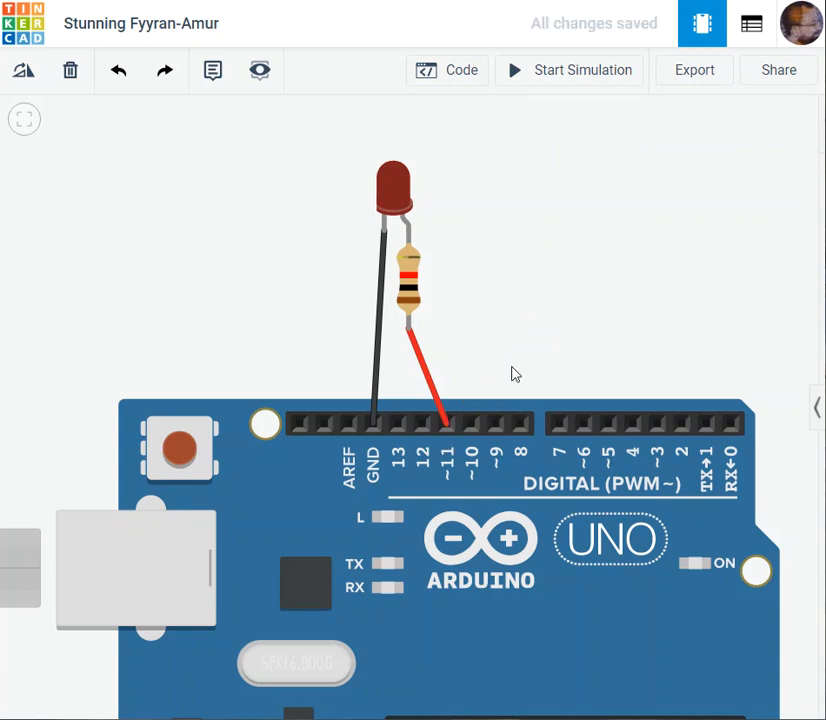
- Delete the red wire between the resistor and pin ~11
click(447, 426)
key(Escape)
click(432, 380)
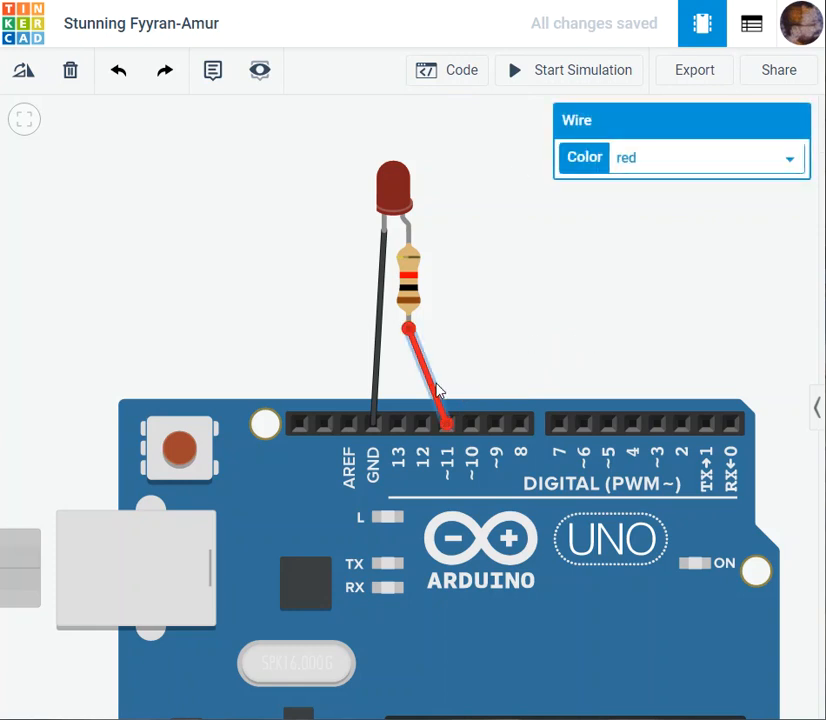
click(69, 74)
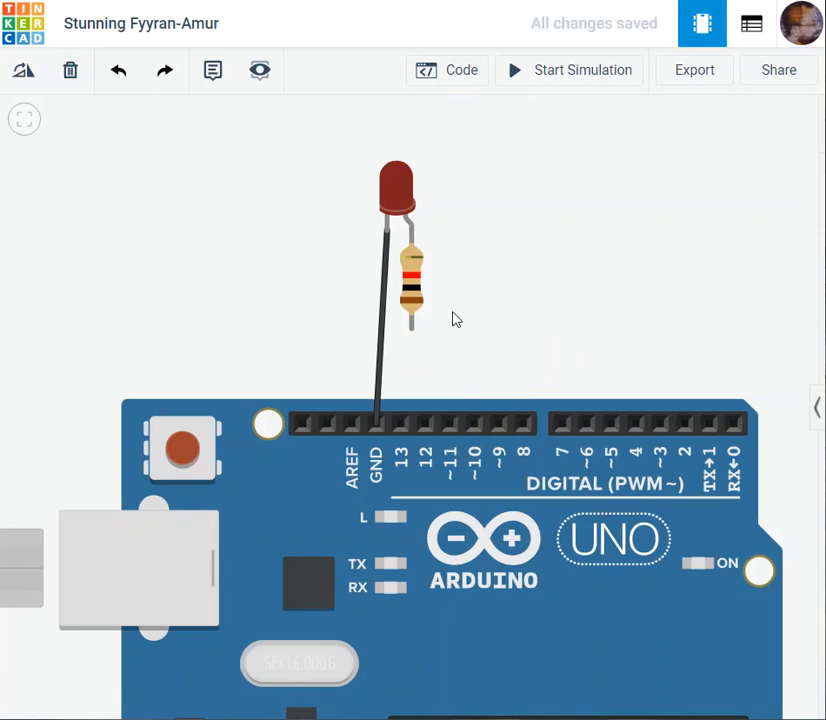
- Connect the resistor's free lead to digital pin ~11 with a straight wire
click(411, 330)
click(428, 424)
click(452, 428)
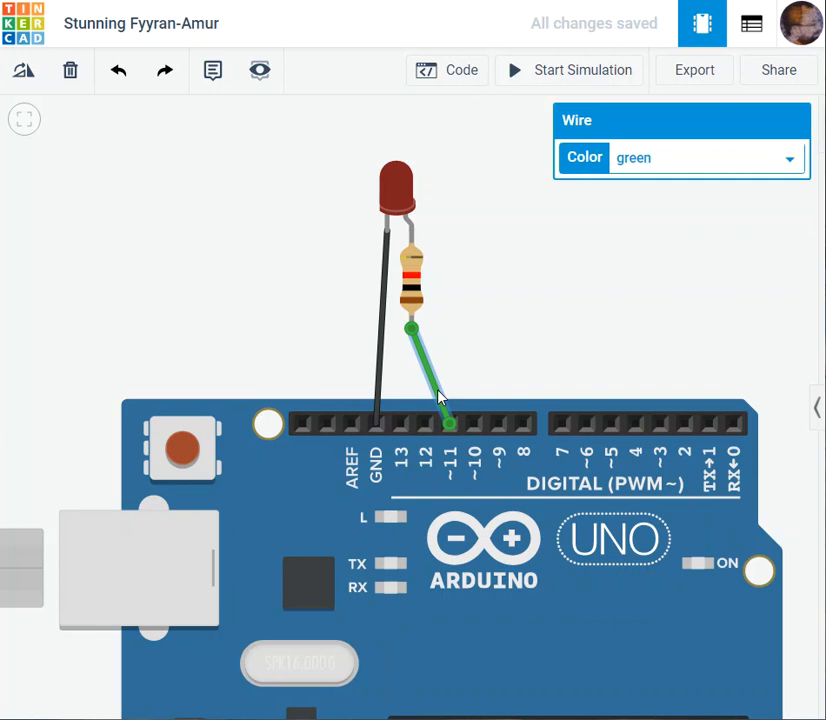
key(Delete)
click(450, 428)
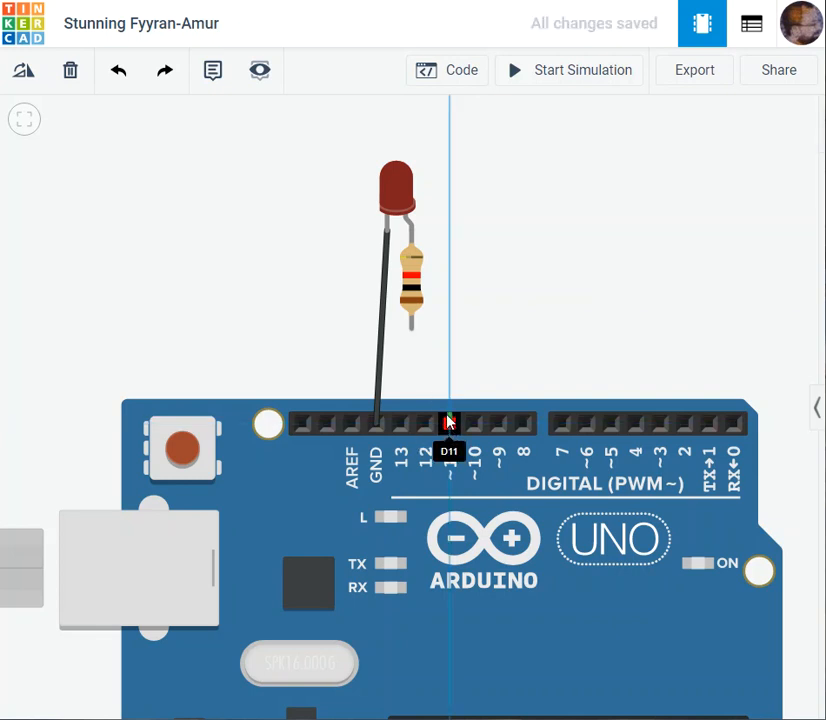
click(413, 330)
click(564, 334)
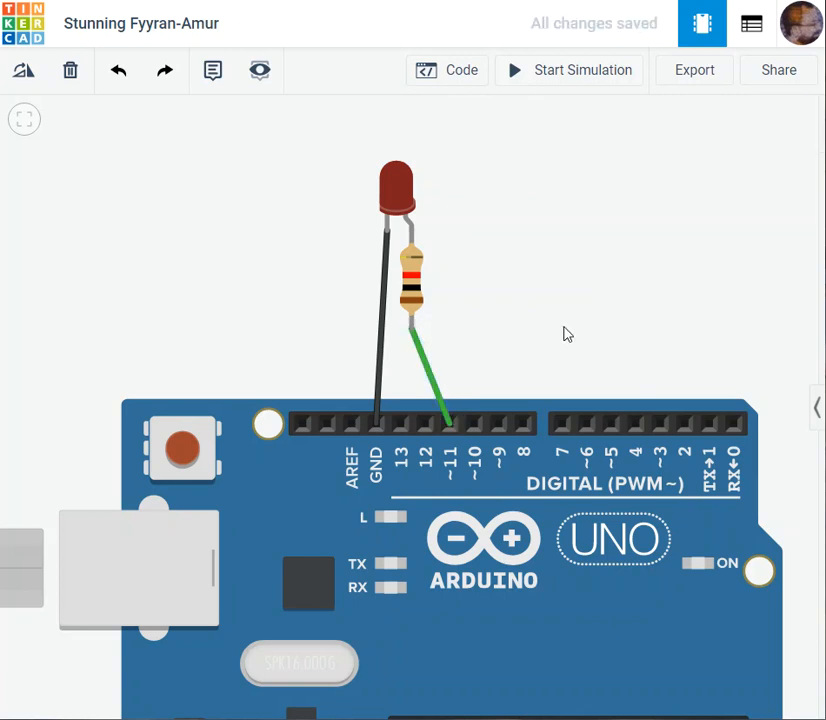
- Change the colour of the wire between the resistor and pin ~11 to red
click(436, 387)
click(754, 158)
click(601, 203)
click(613, 267)
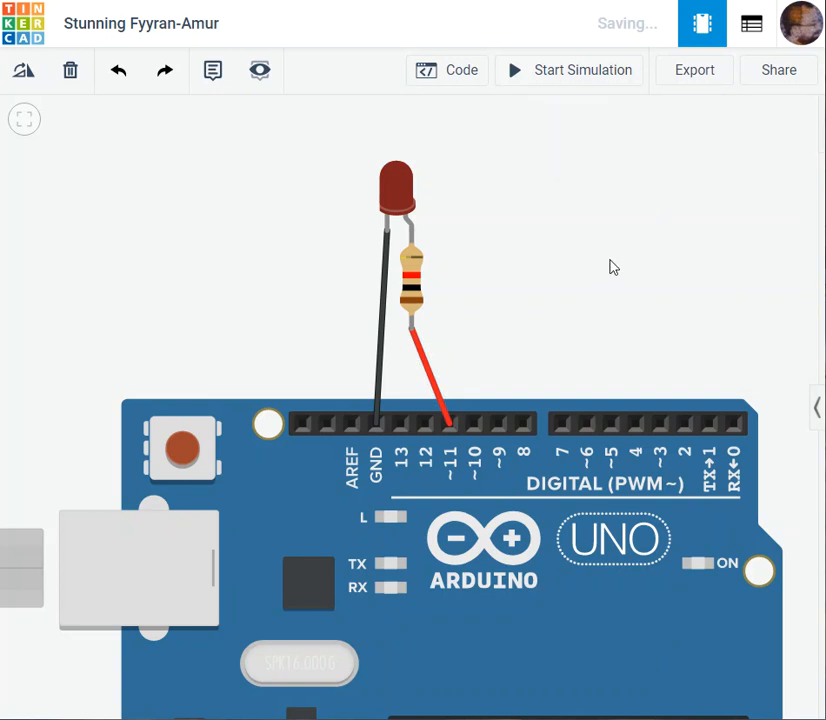
- Switch the Arduino's code editor from Blocks to Text, review the whole blink program, and close the editor
click(444, 73)
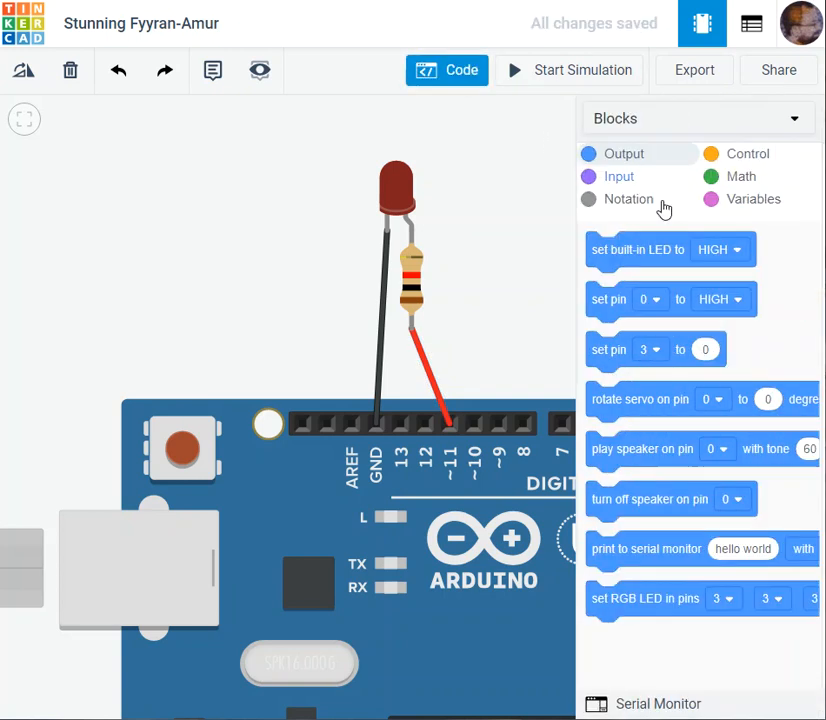
click(422, 121)
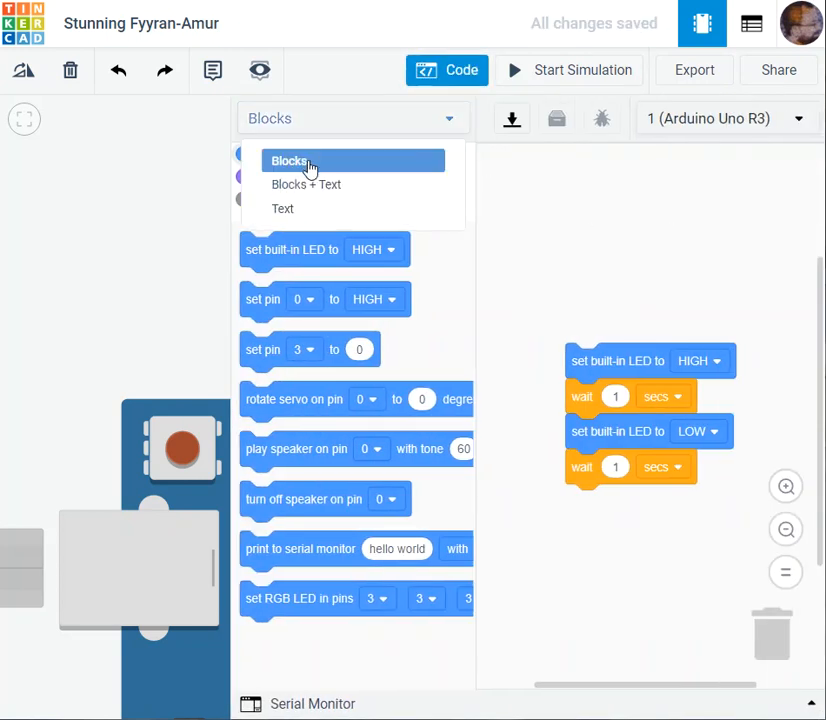
click(295, 208)
click(476, 227)
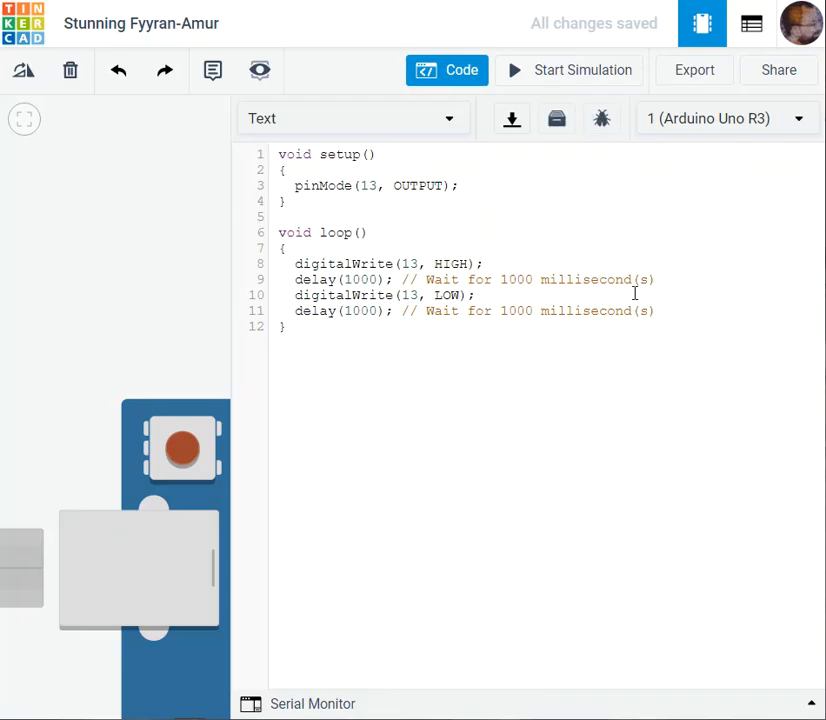
drag(281, 325, 275, 162)
click(522, 335)
click(436, 73)
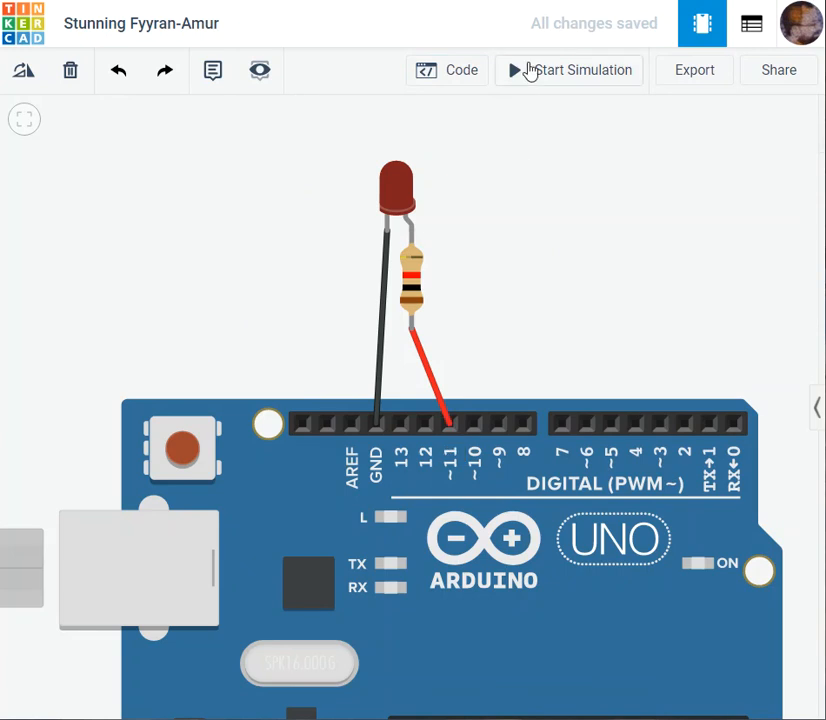
- Run the simulation with the LED wired to pin ~11, watch the LED and the onboard L light, and stop it
click(527, 80)
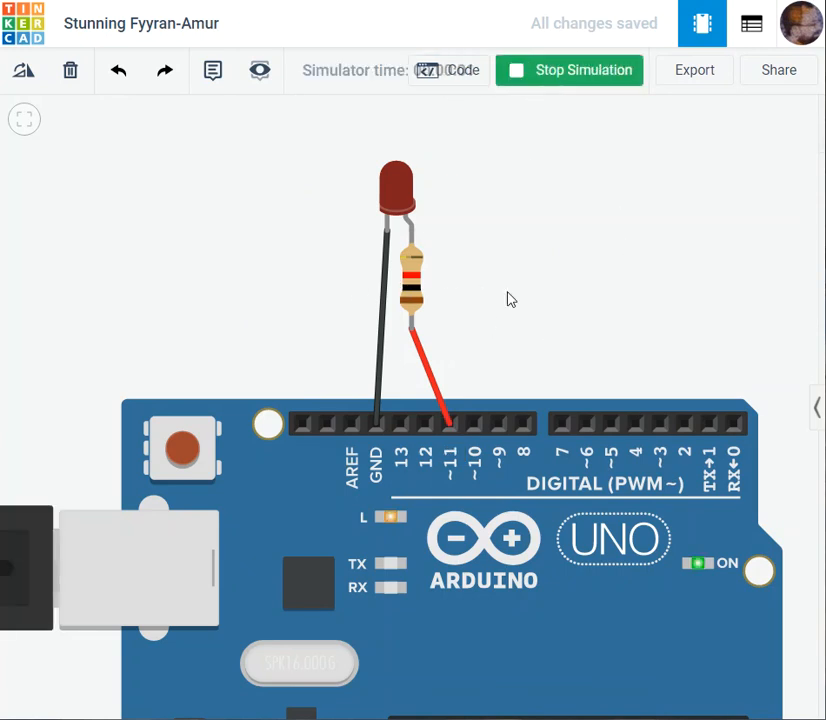
click(584, 78)
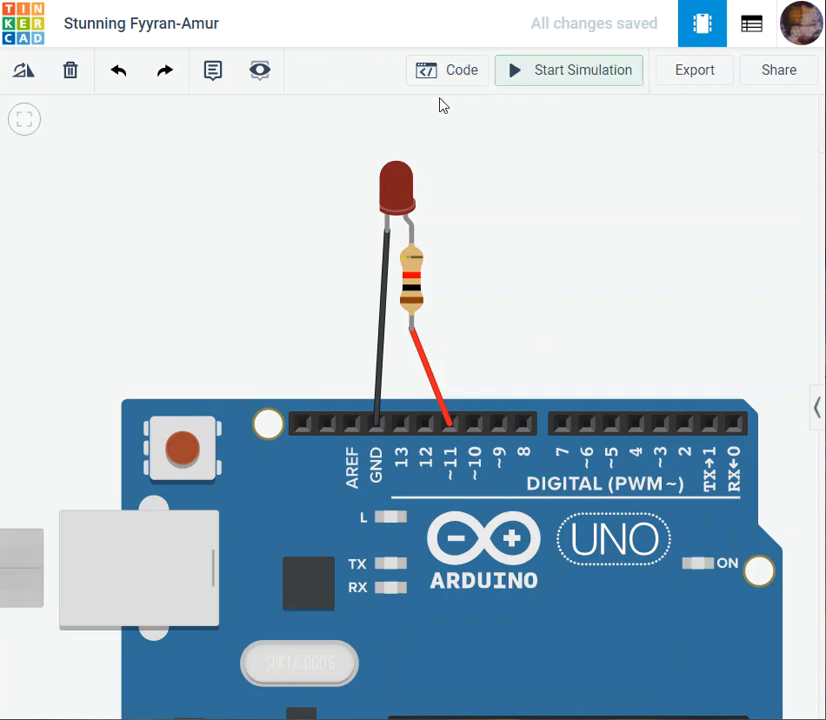
- Delete the red wire between the resistor and pin ~11
click(447, 428)
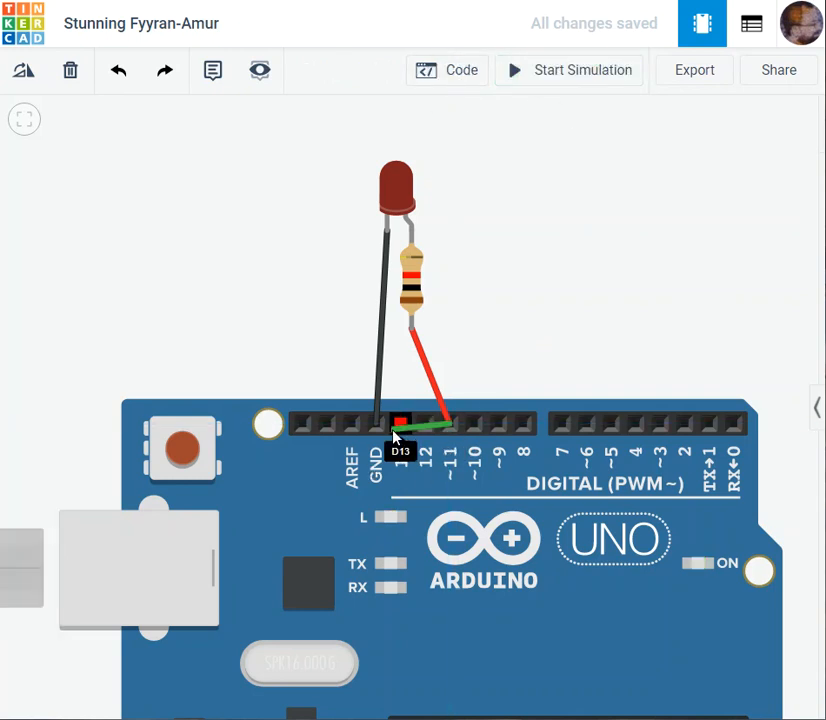
key(Escape)
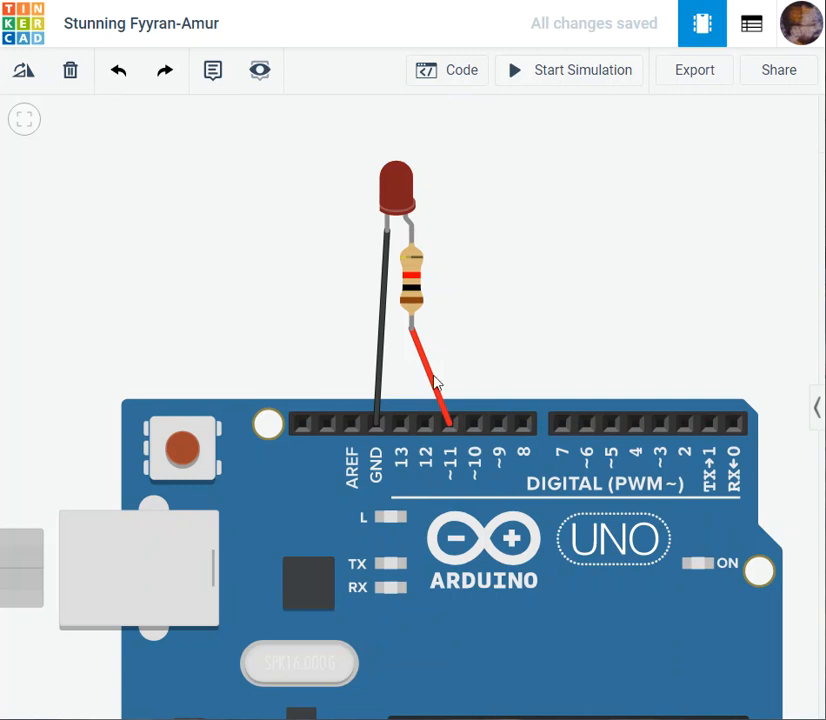
key(Delete)
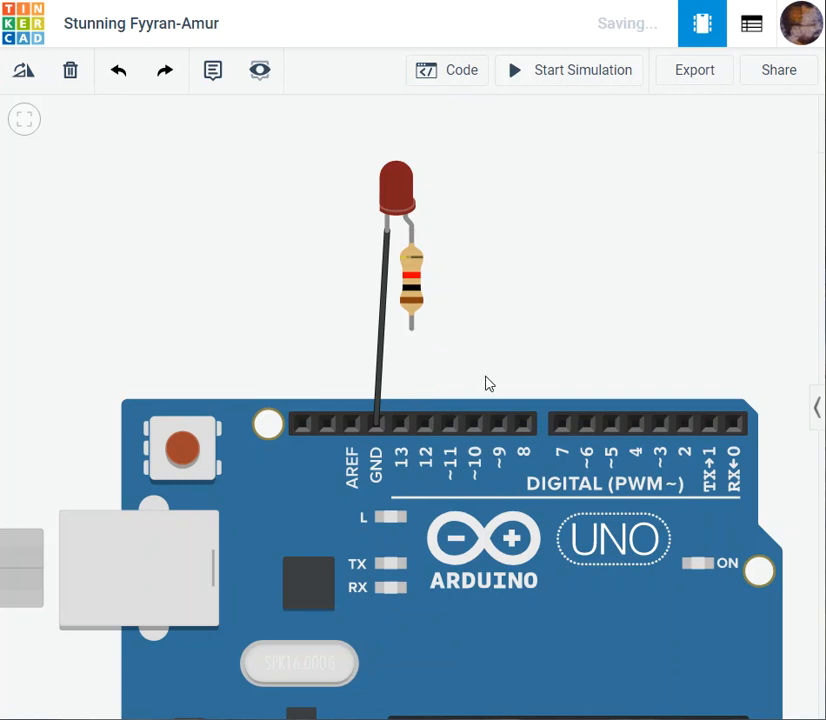
- Add a 9V battery from the basic components and place it in the free space above the Arduino board
drag(531, 326, 533, 298)
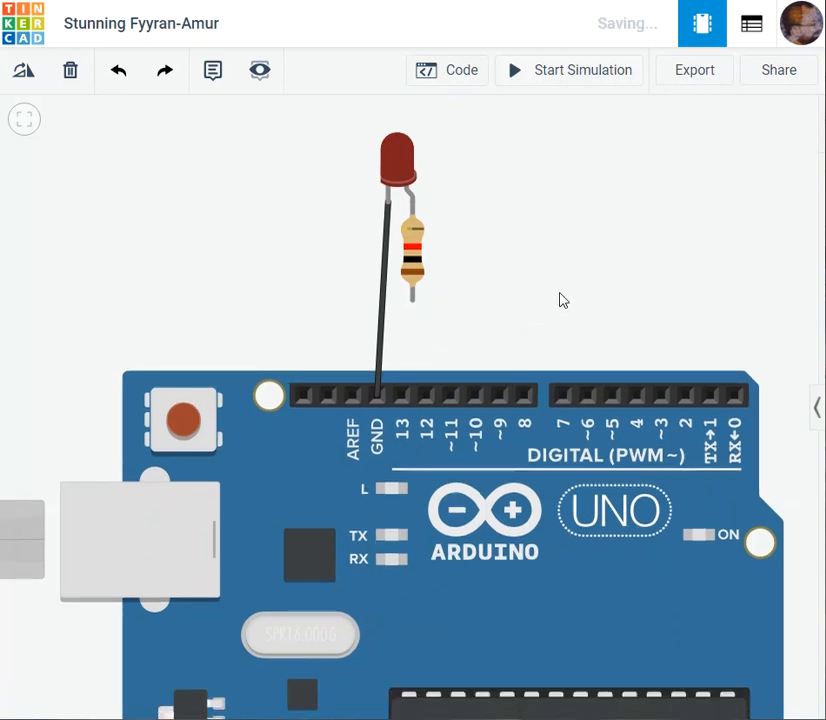
click(816, 412)
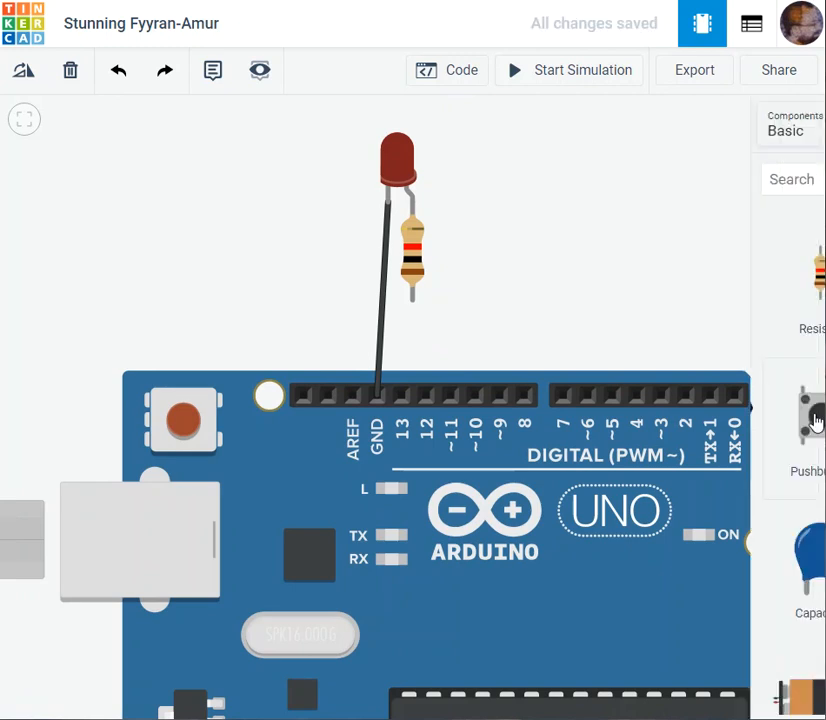
scroll(688, 585, down, 3)
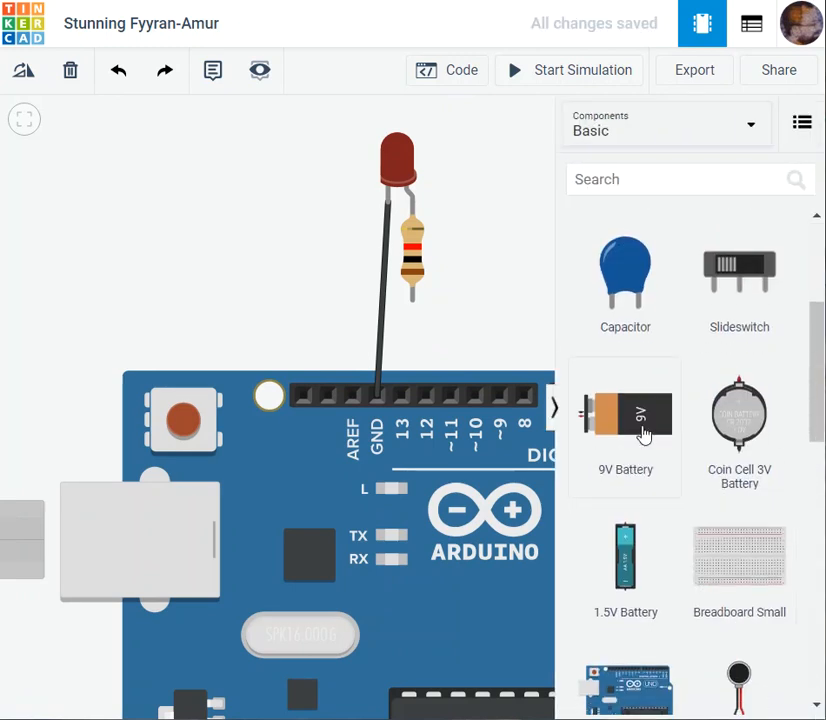
drag(651, 435, 74, 267)
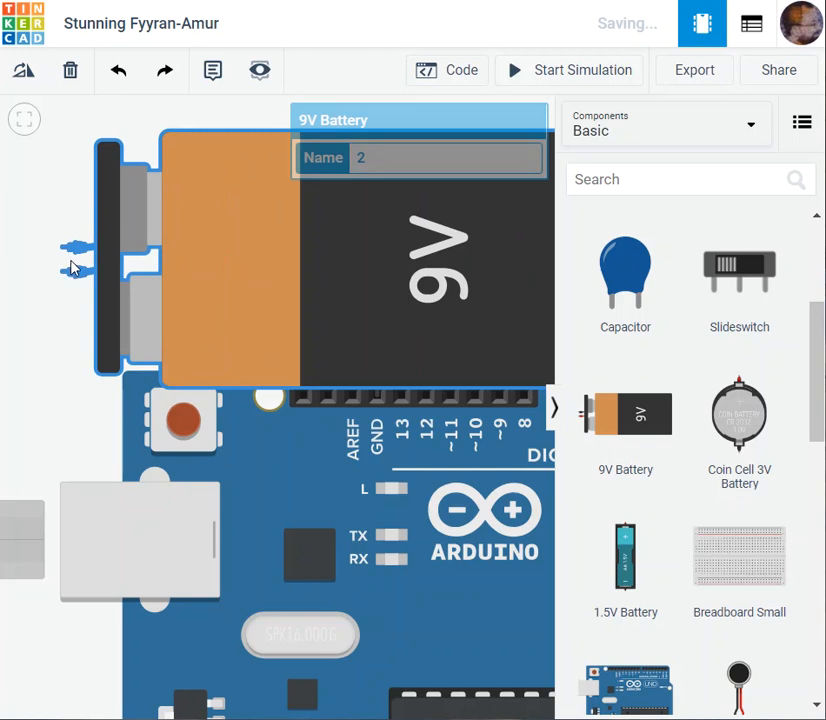
click(100, 398)
scroll(97, 398, down, 4)
click(243, 335)
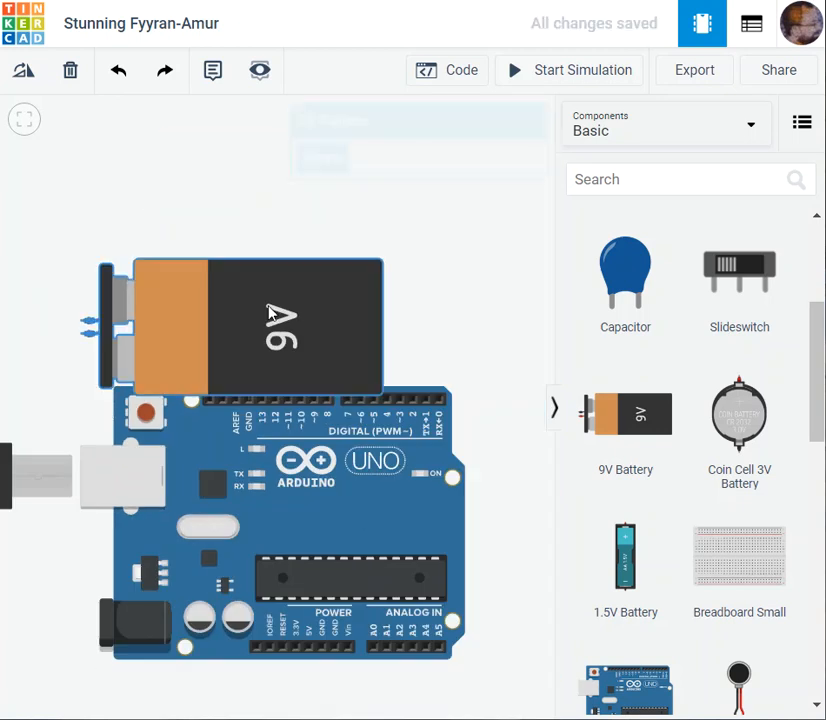
drag(243, 335, 483, 285)
scroll(516, 480, down, 3)
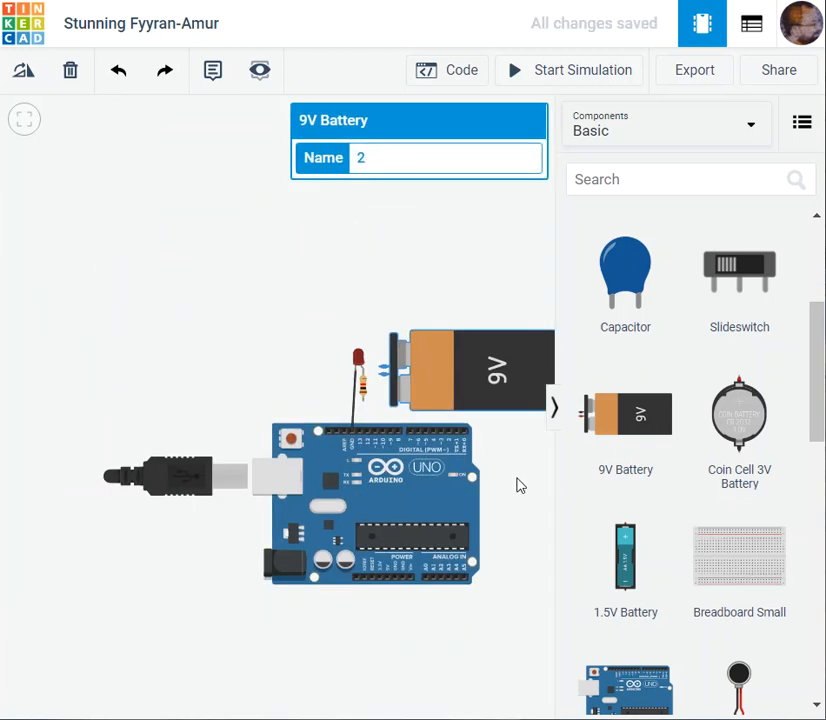
drag(463, 383, 232, 256)
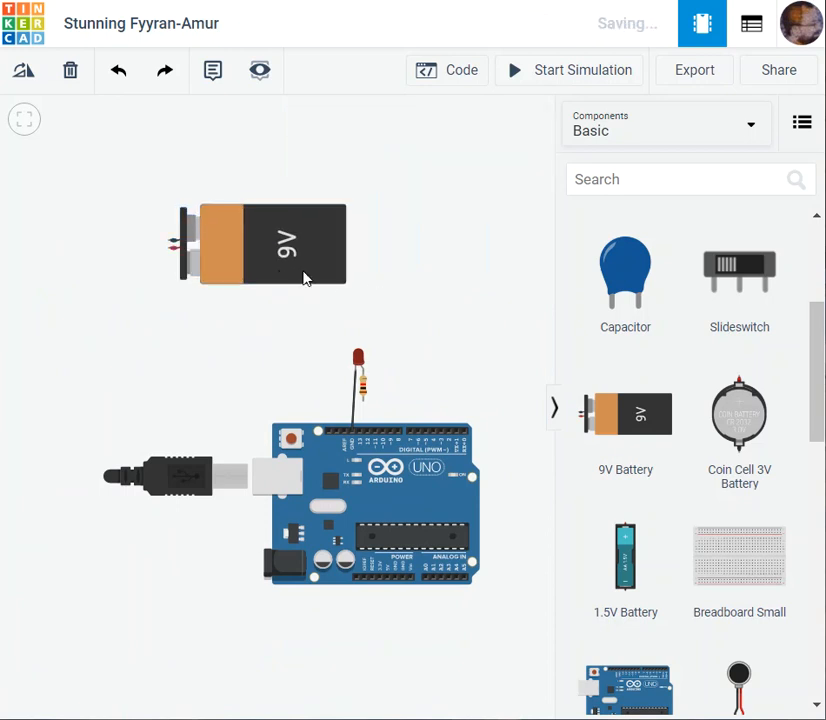
- Rotate the 9V battery 90° clockwise so its terminals point up, and place it over the USB cable beside the board
click(24, 78)
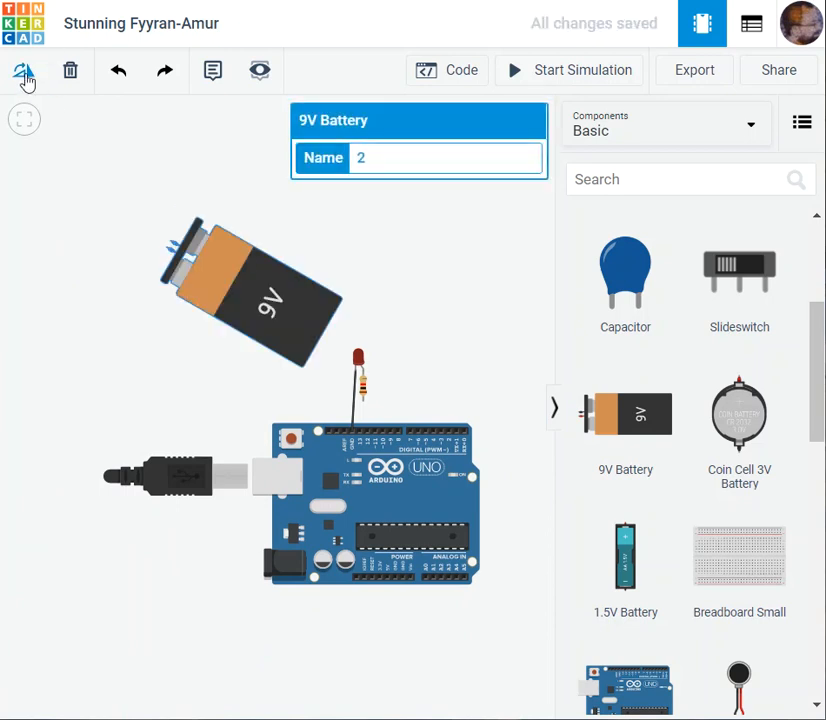
click(24, 78)
click(24, 78)
click(168, 422)
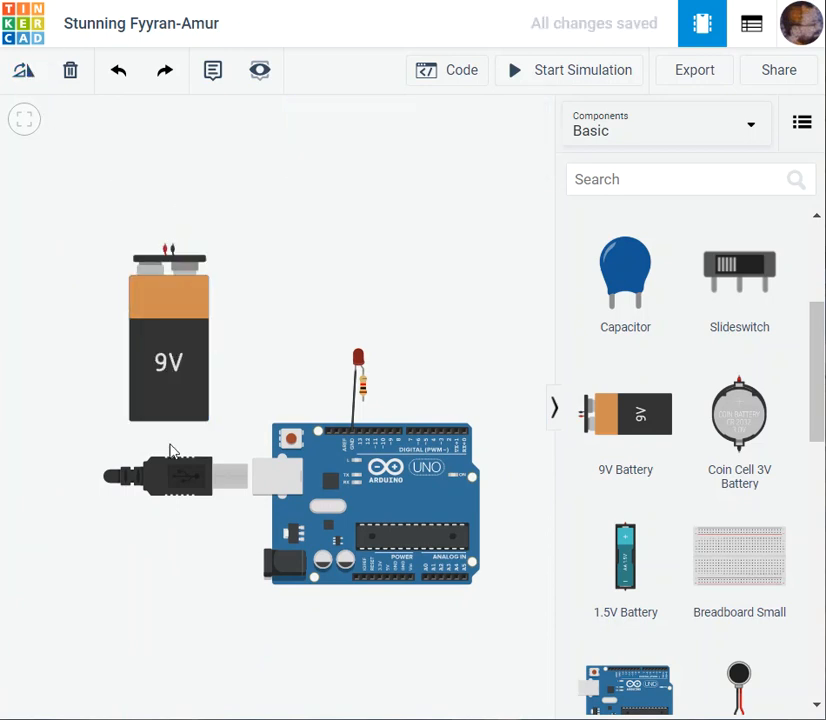
drag(151, 473, 170, 505)
- Try to reroute the LED cathode's connection from the board's GND pin to the 9V battery's negative terminal
click(521, 419)
scroll(521, 419, up, 1)
scroll(518, 419, up, 3)
drag(389, 345, 710, 383)
click(550, 409)
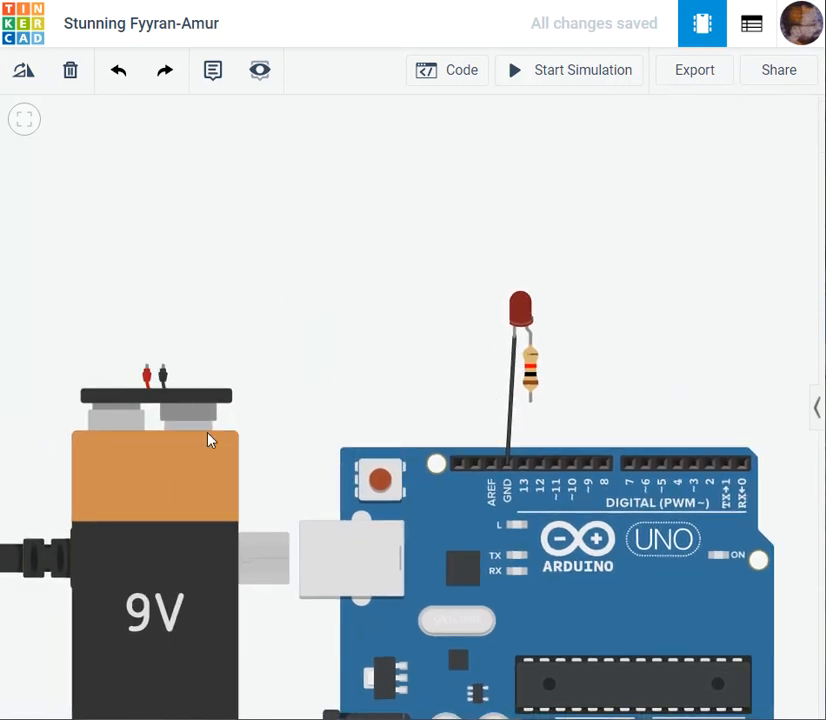
click(508, 462)
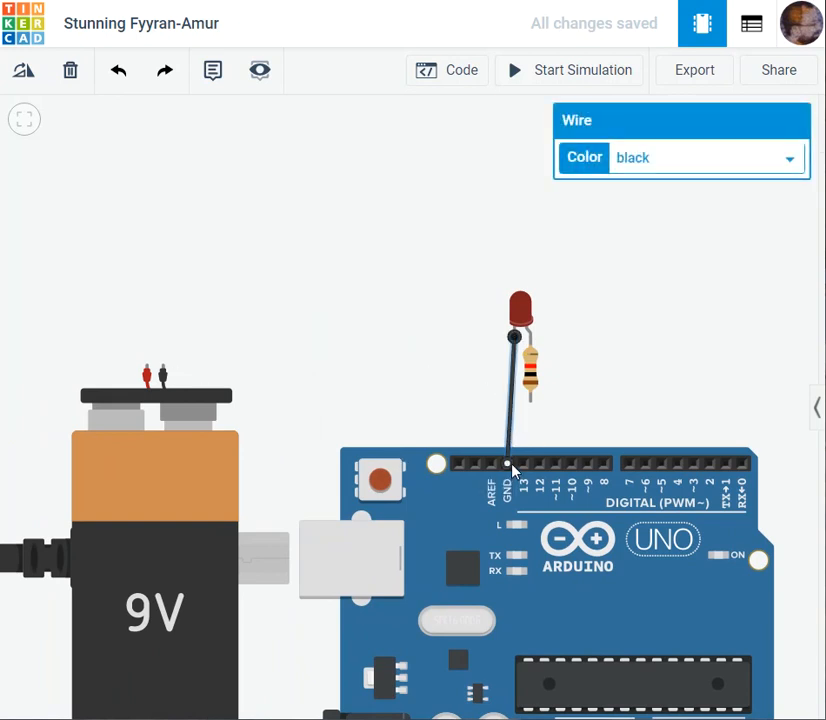
drag(508, 465, 170, 341)
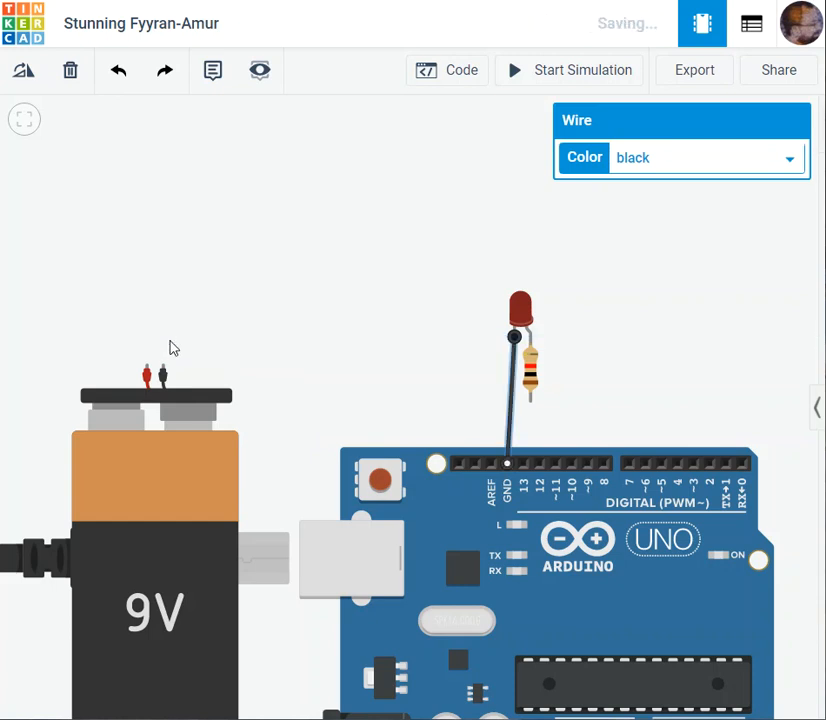
click(161, 368)
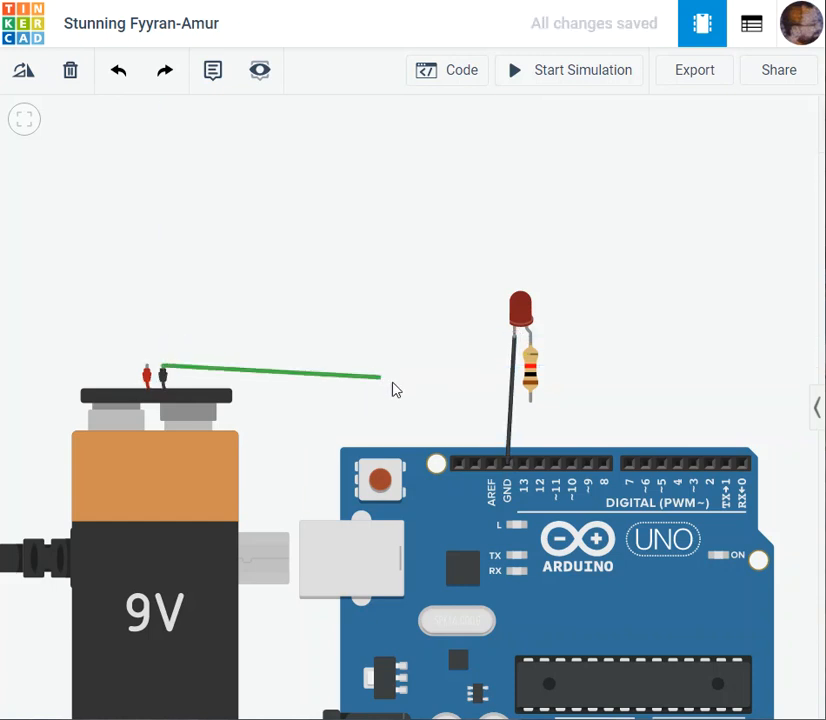
click(514, 338)
key(Escape)
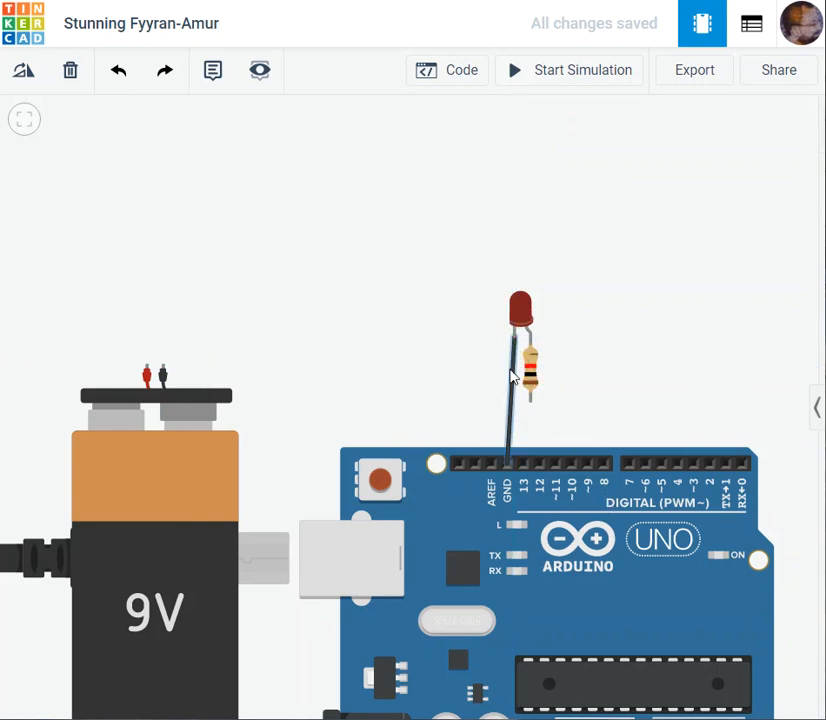
- Replace the black wire to GND with a black wire from the LED's cathode to the 9V battery's negative terminal
click(509, 383)
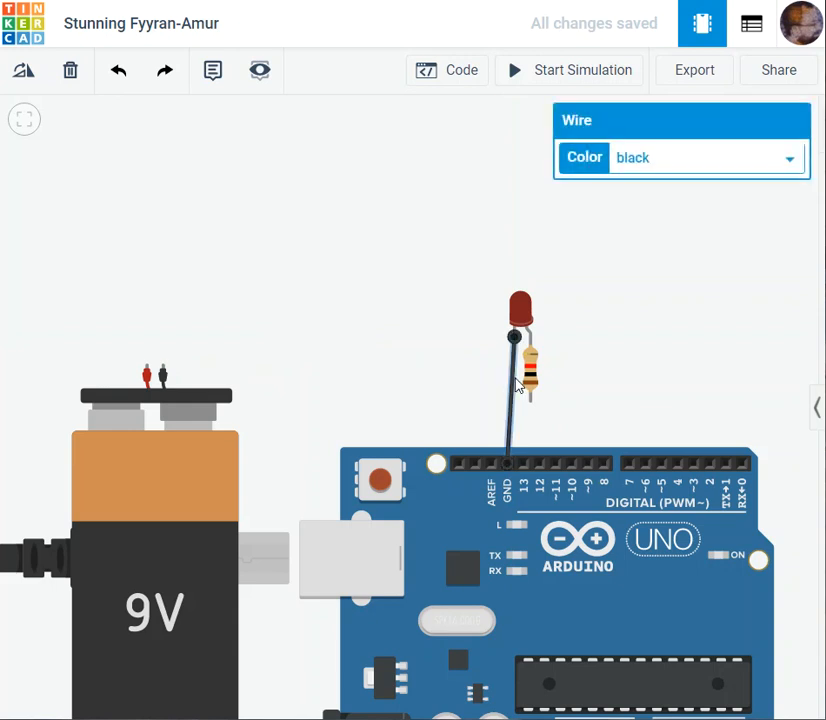
key(Delete)
click(514, 338)
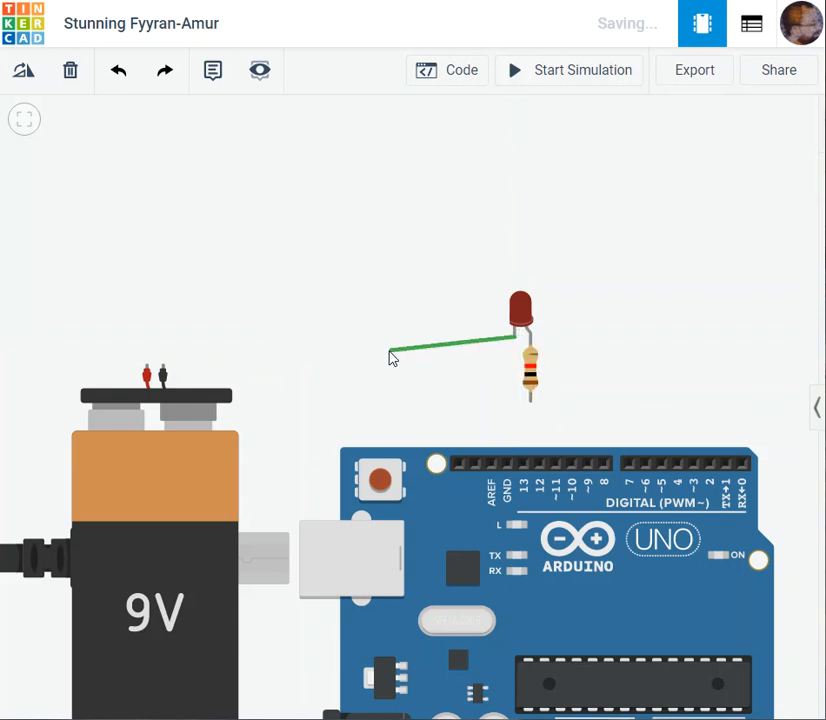
click(162, 365)
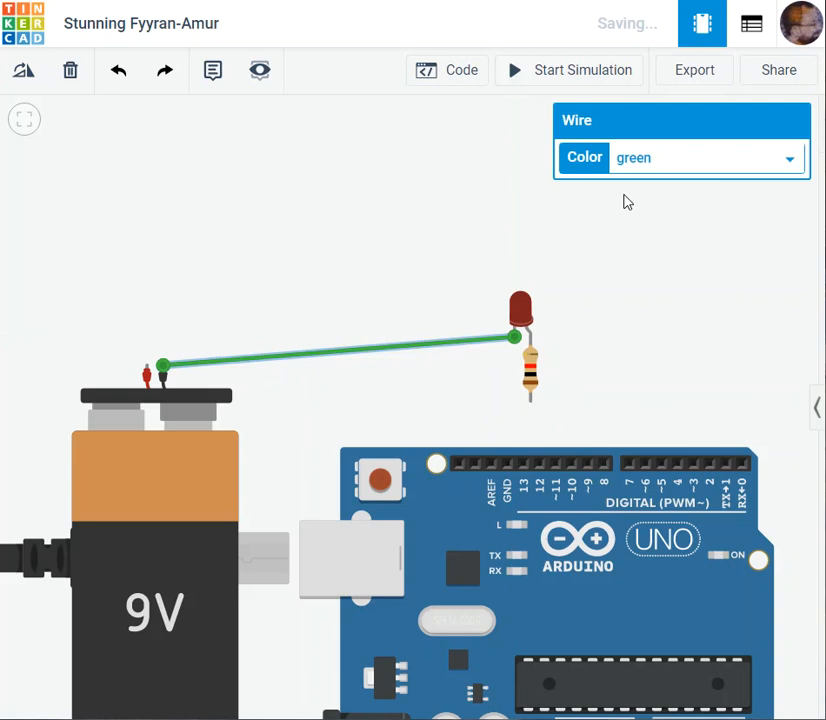
click(656, 157)
click(632, 185)
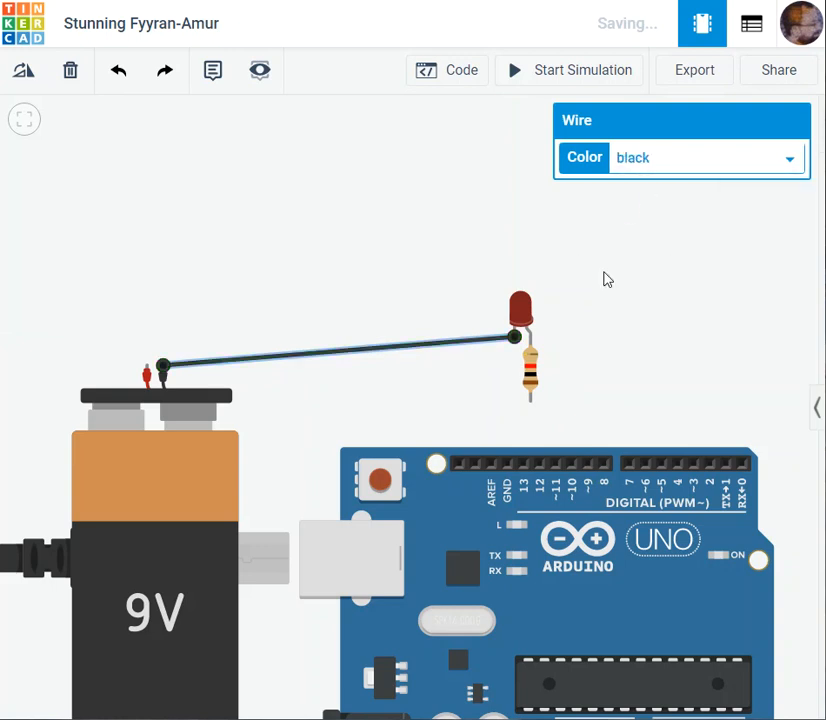
click(603, 278)
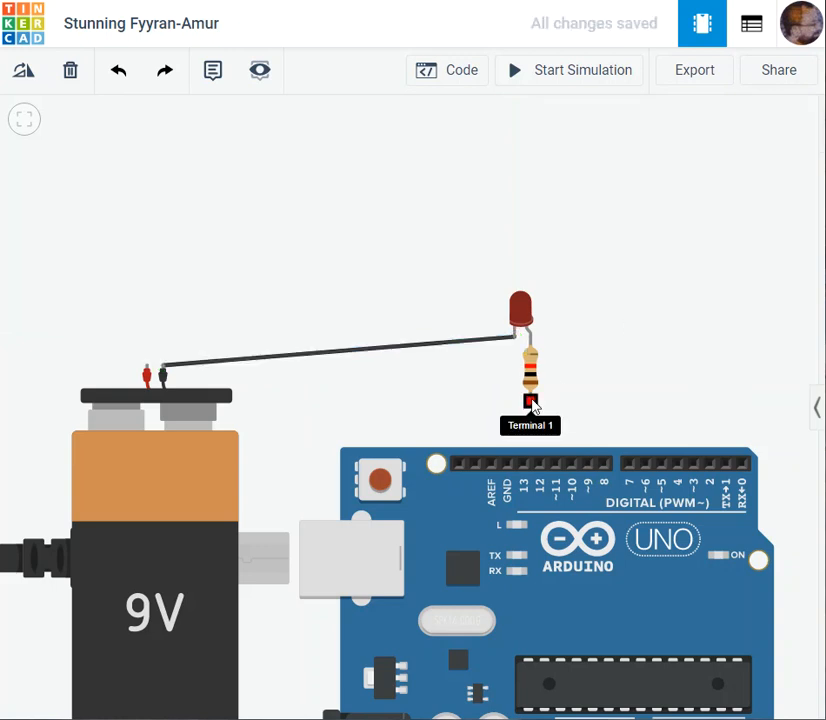
- Wire the resistor's free lead to the 9V battery's positive terminal, routing the wire with three bends around and above the LED
click(531, 402)
click(625, 402)
click(629, 189)
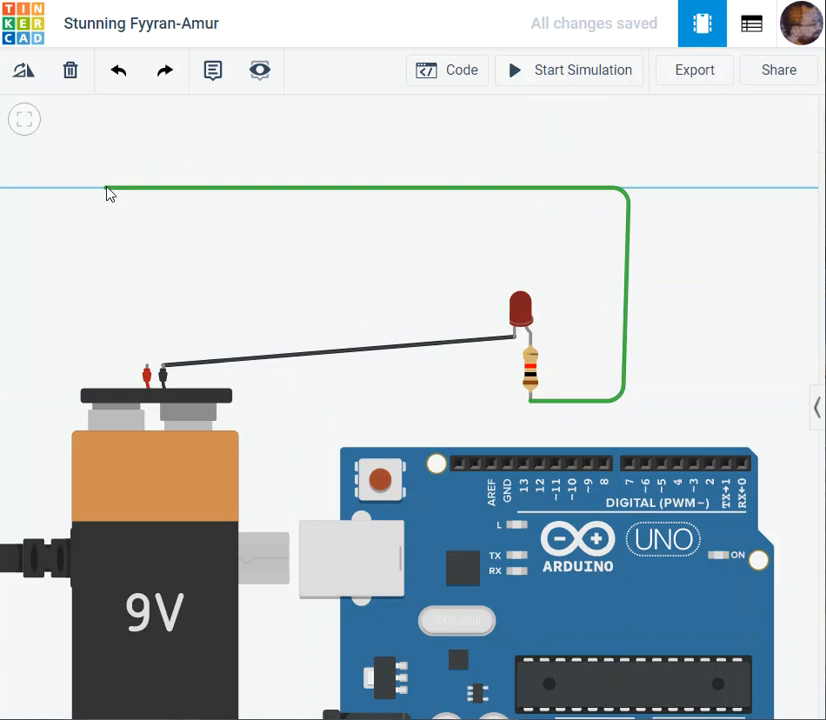
click(121, 189)
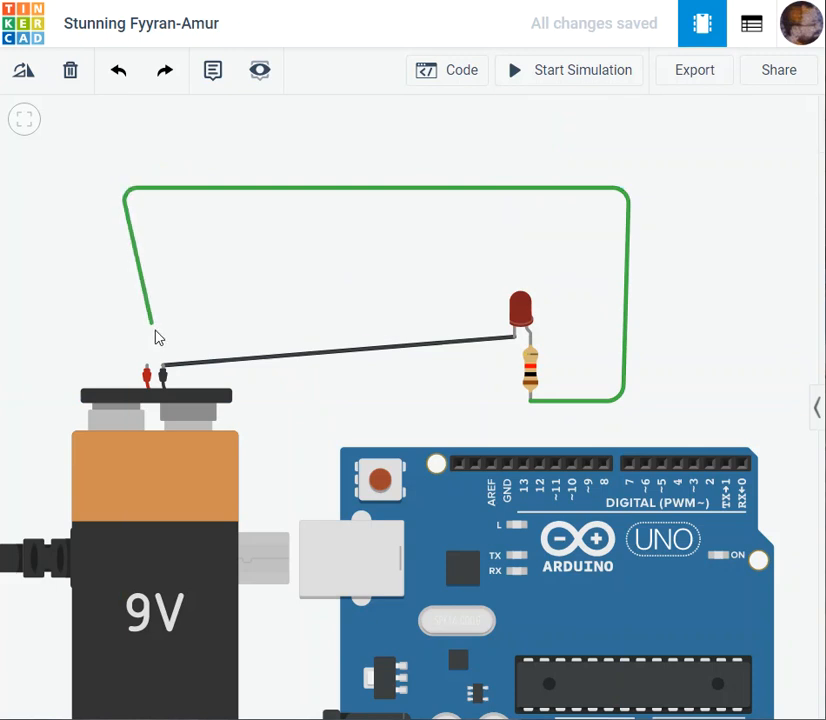
click(146, 368)
click(422, 291)
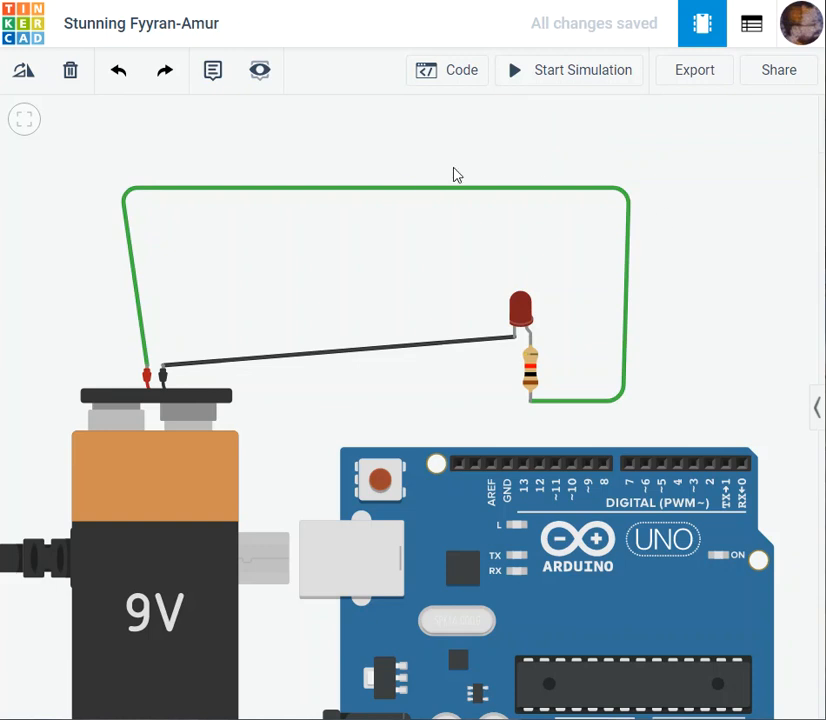
- Simulate the circuit with the LED and resistor powered from the 9V battery, and check the LED and board
click(558, 73)
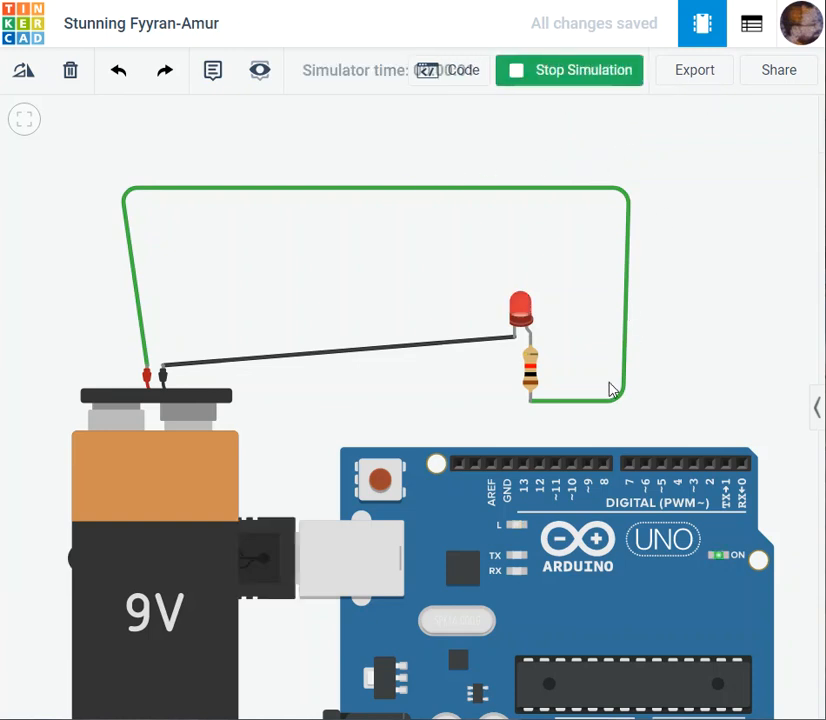
drag(726, 379, 706, 256)
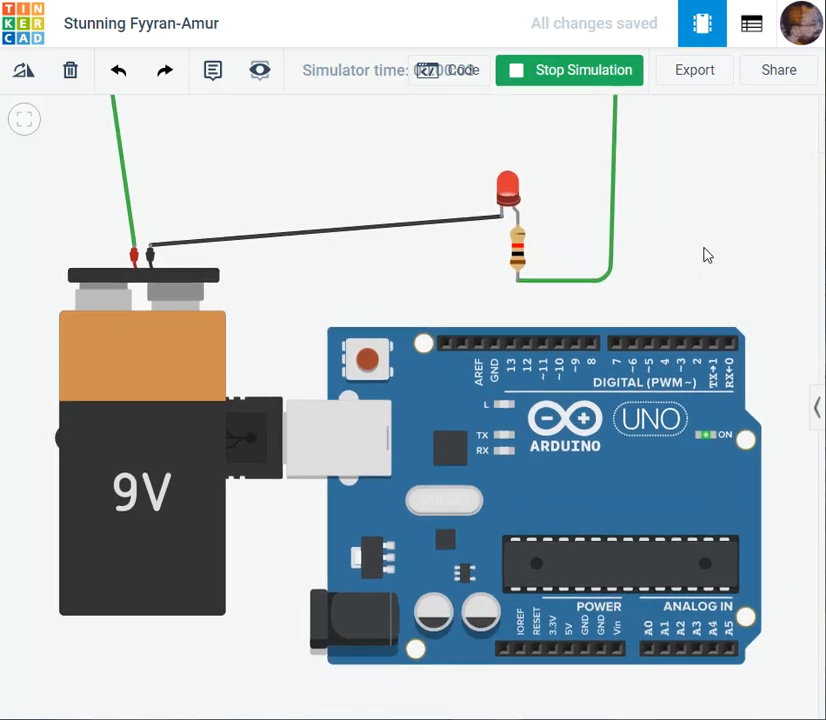
- End the simulation and delete the 9V battery together with its two connected wires
click(154, 369)
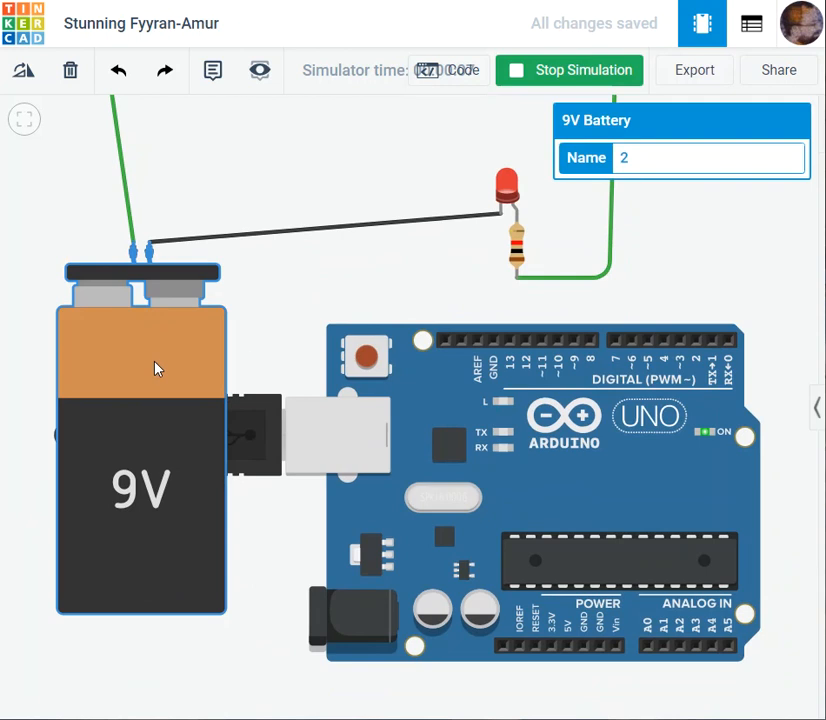
click(262, 298)
click(177, 312)
key(Delete)
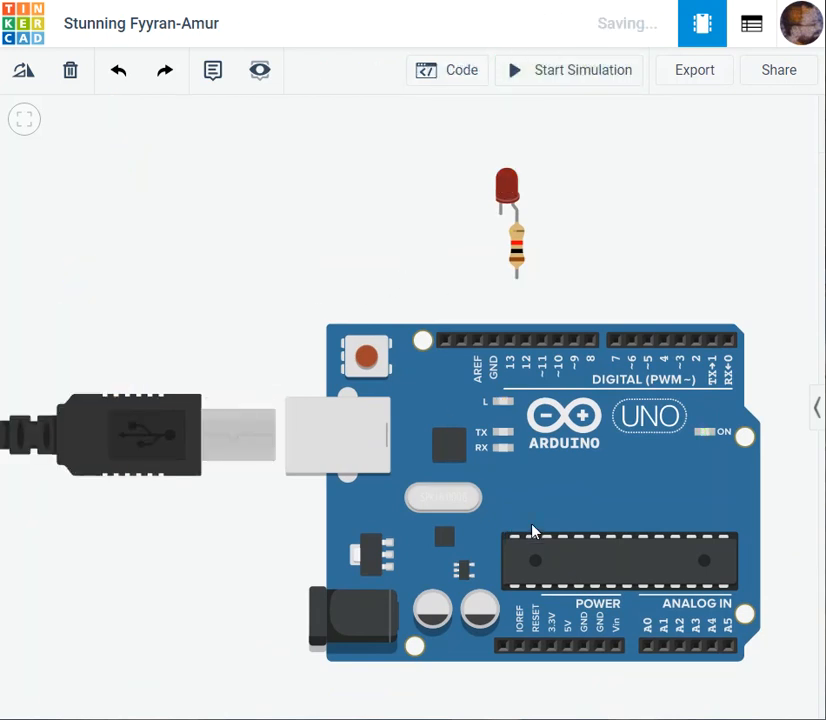
- Undo the battery changes back to the circuit with the LED's cathode on GND and the resistor wired in red to 5V
key(ctrl+z)
key(ctrl+z)
key(ctrl+z)
key(ctrl+z)
key(ctrl+z)
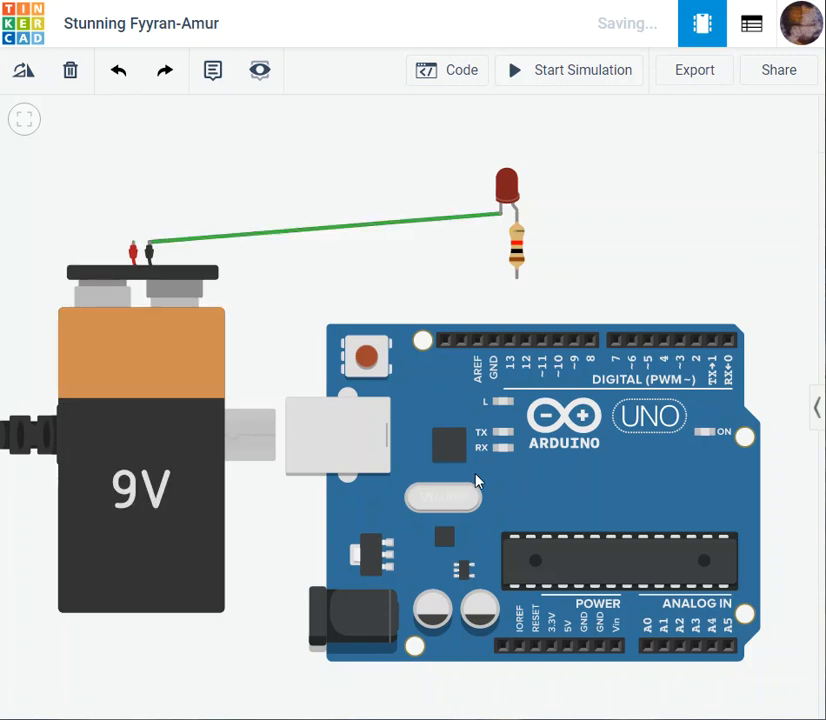
key(ctrl+z)
key(ctrl+z)
key(ctrl+z)
key(ctrl+z)
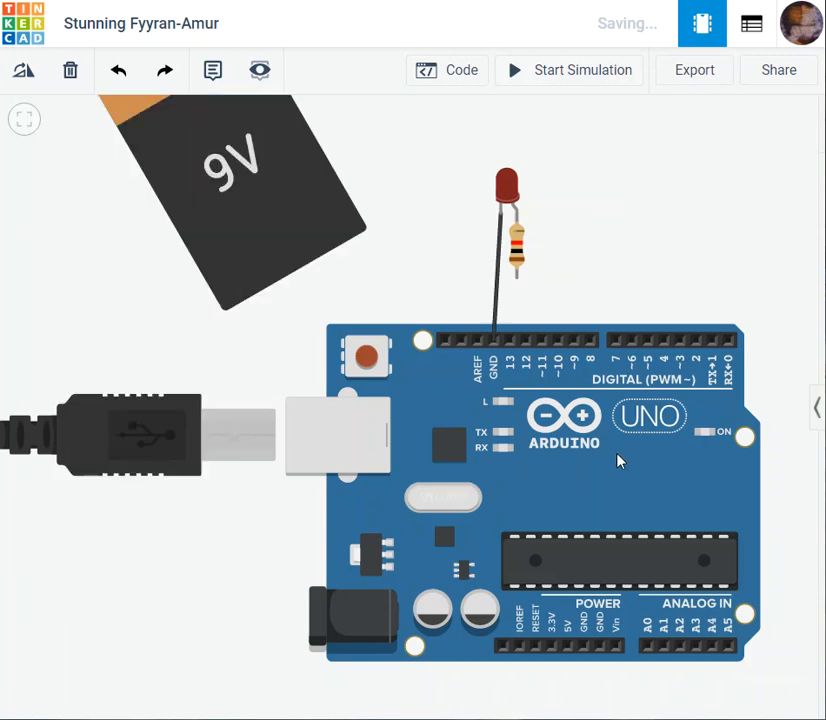
key(ctrl+z)
key(ctrl+z)
key(ctrl+z)
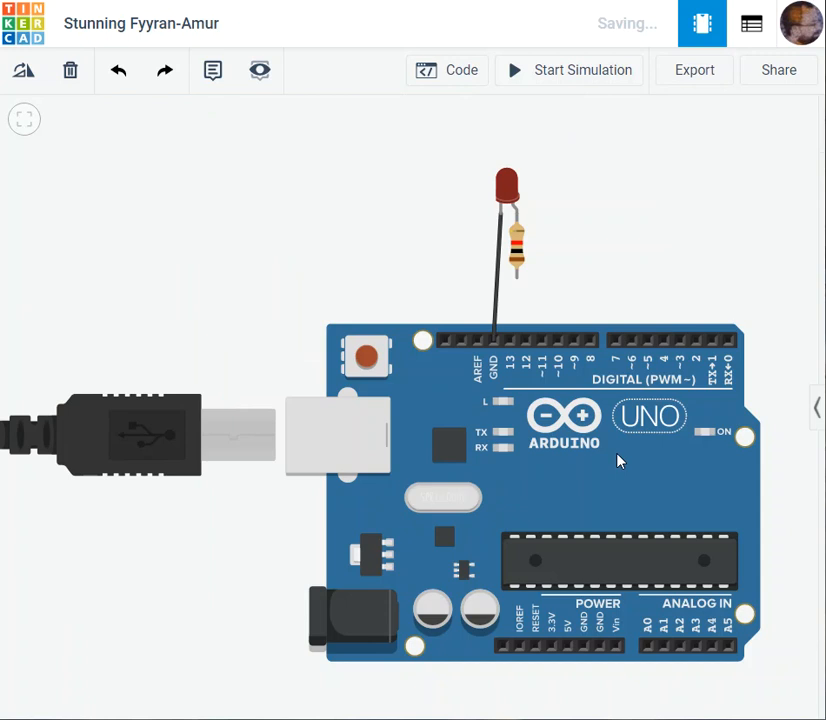
key(ctrl+z)
key(ctrl+z)
key(ctrl+z)
key(ctrl+z)
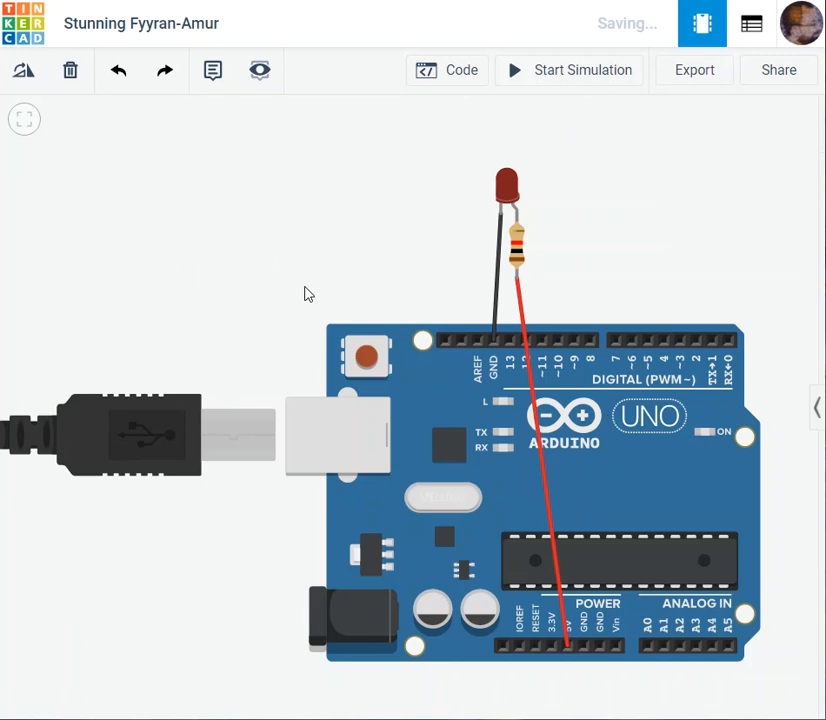
- Simulate the restored circuit with the LED and resistor wired between the Arduino's 5V and GND pins
scroll(304, 293, down, 2)
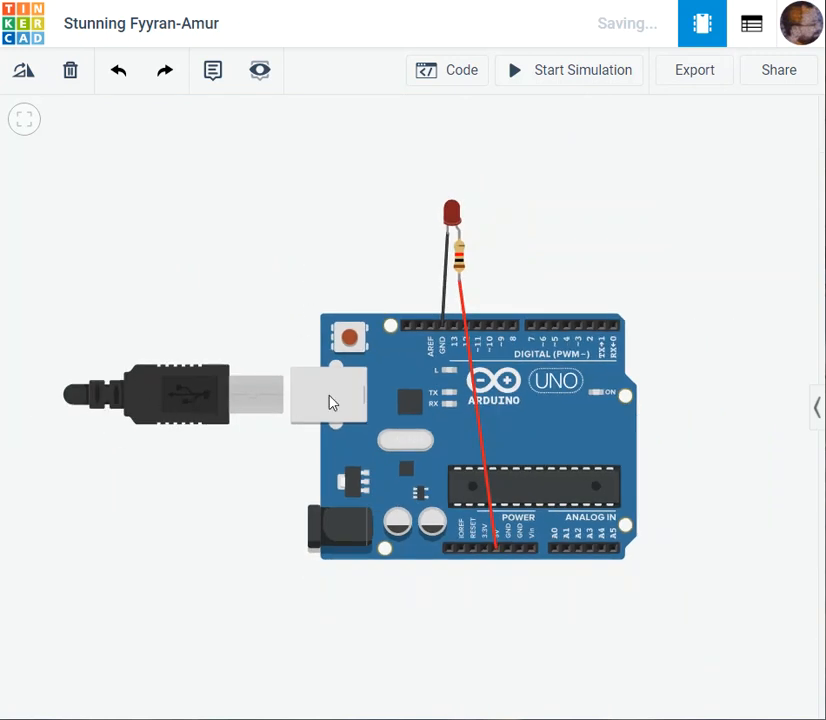
scroll(490, 585, up, 2)
scroll(504, 420, down, 3)
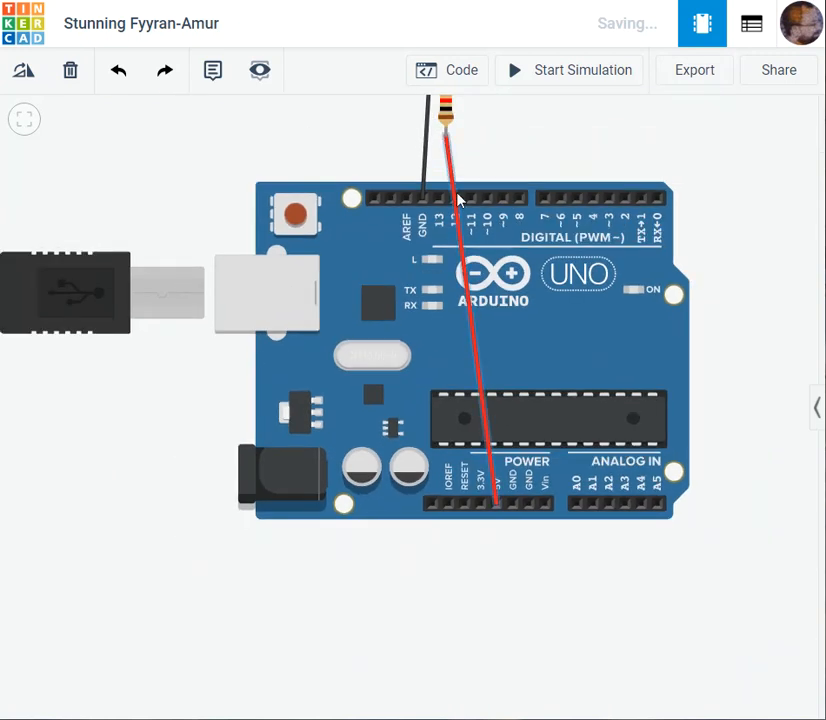
drag(548, 136, 561, 297)
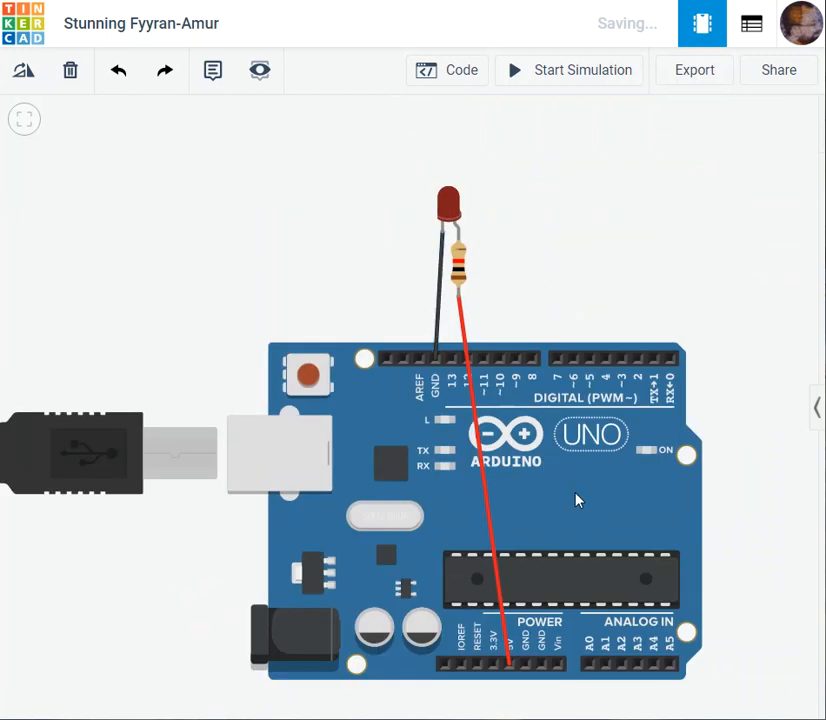
scroll(577, 499, up, 1)
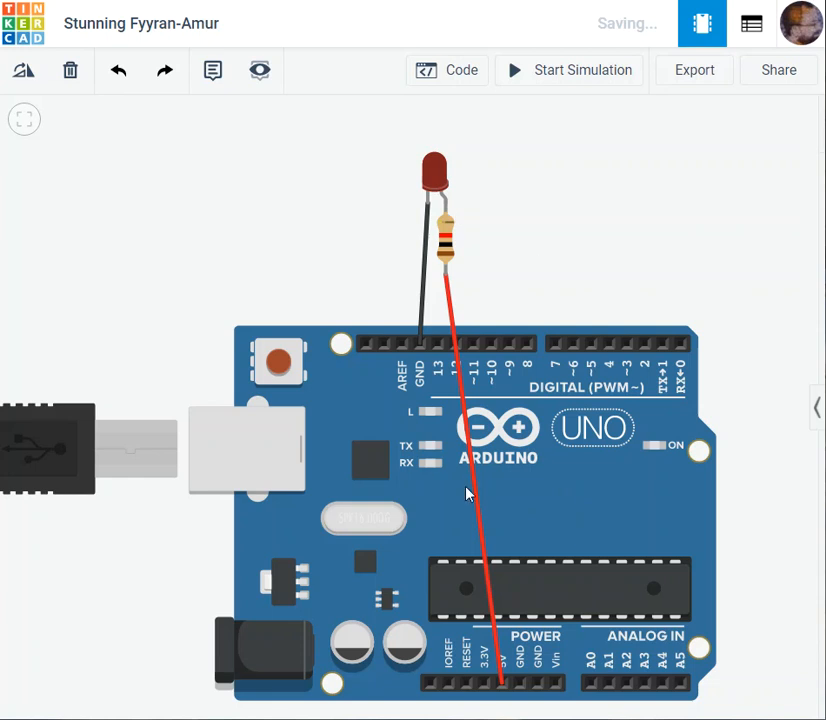
scroll(576, 226, down, 2)
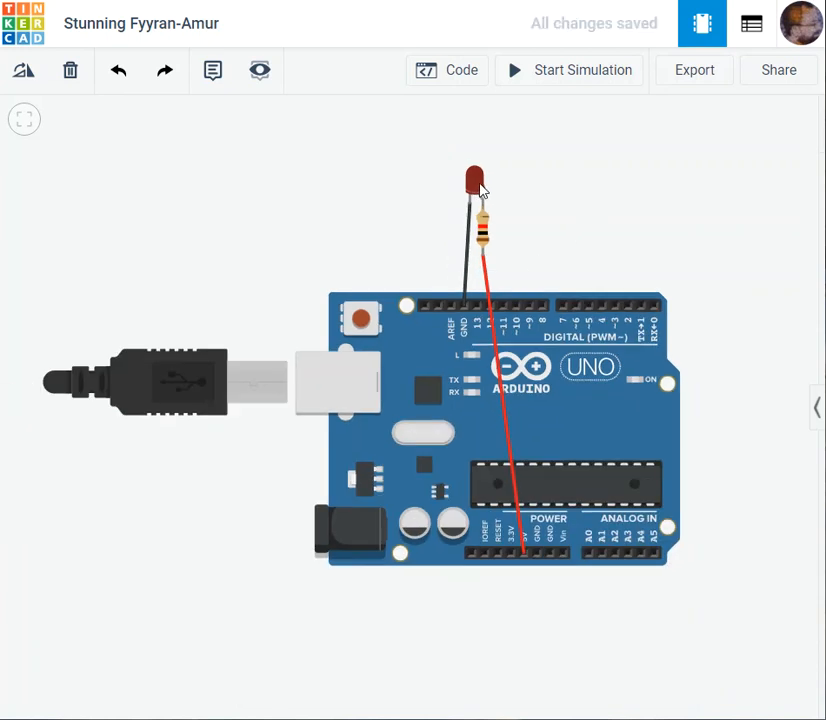
scroll(513, 192, up, 1)
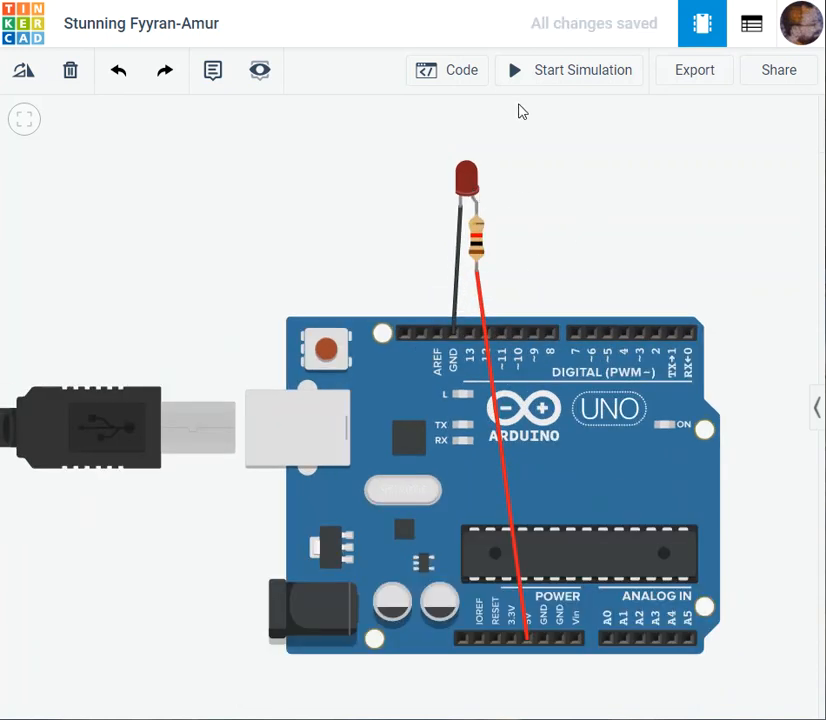
click(533, 78)
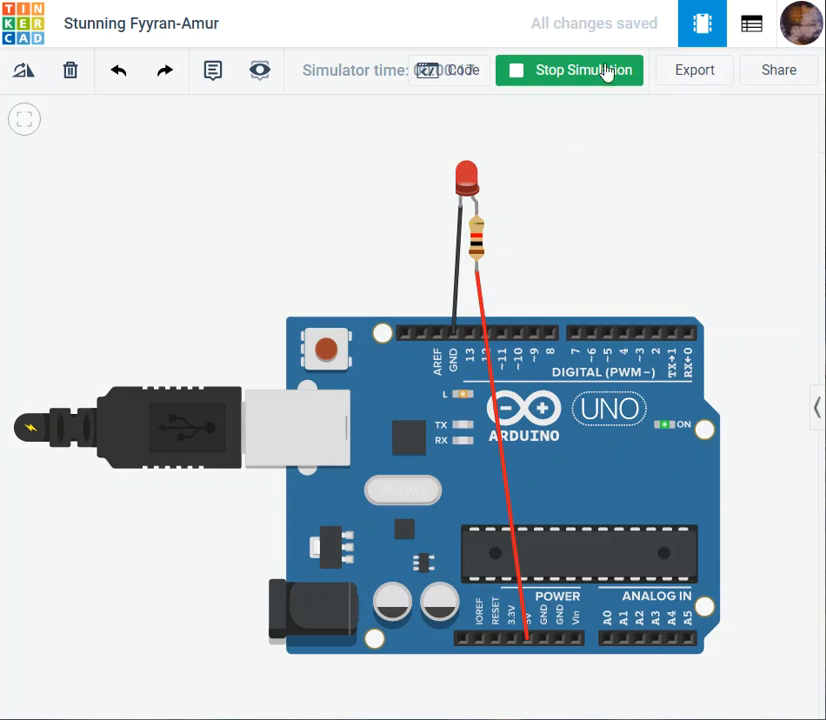
- Review the Arduino Uno's pin 13 blink code, and return to the full circuit view
click(446, 72)
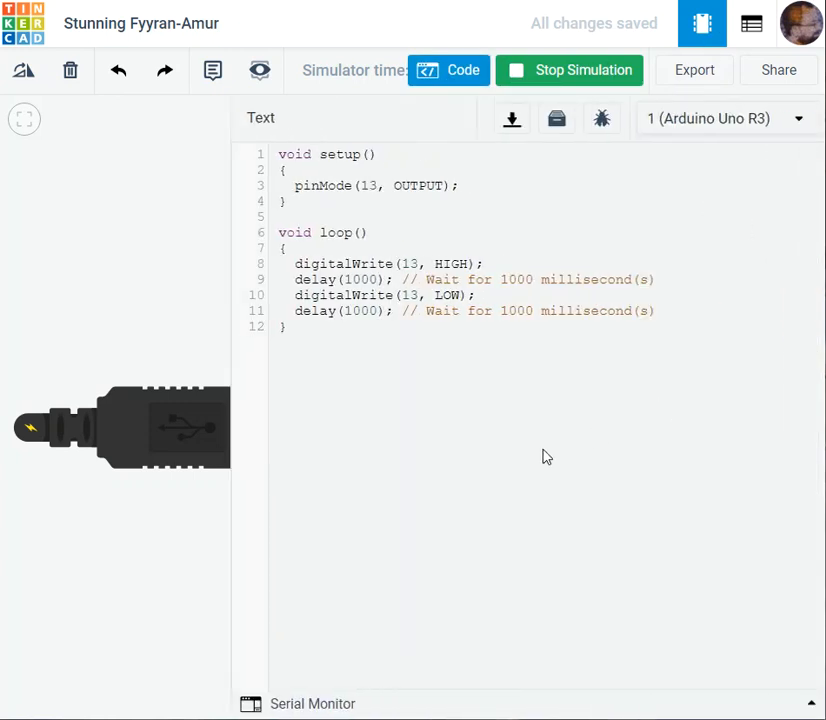
click(436, 76)
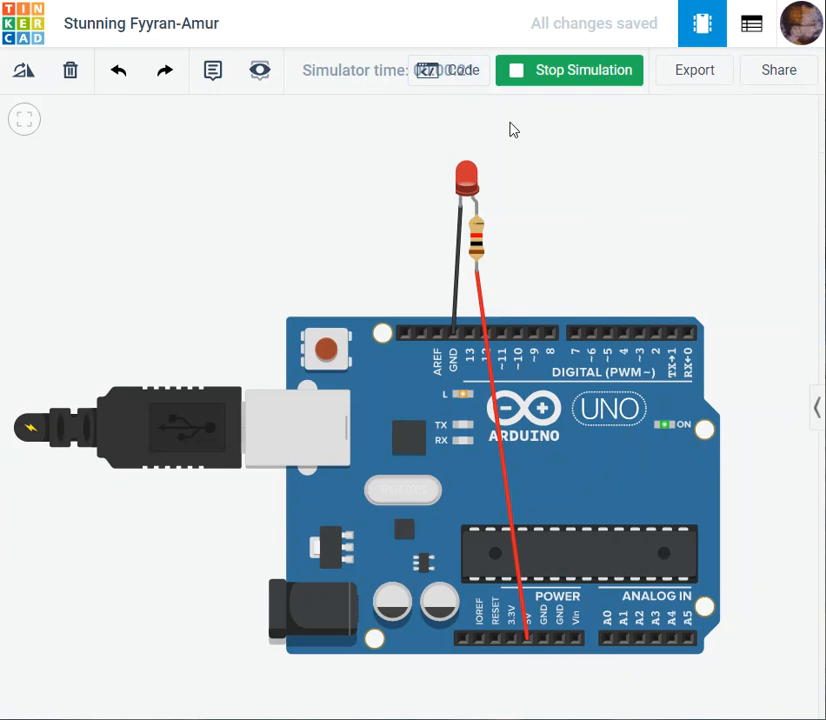